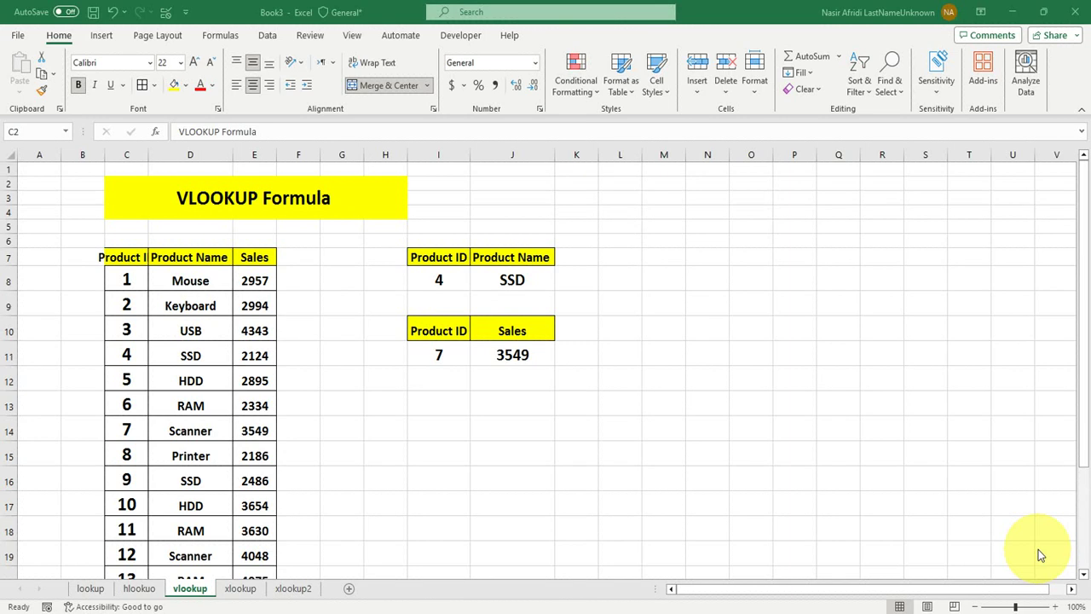
# Copy the Product ID and Product Name headers from I7:J7 into L7:M7 and widen column L.
pyautogui.click(124, 258)
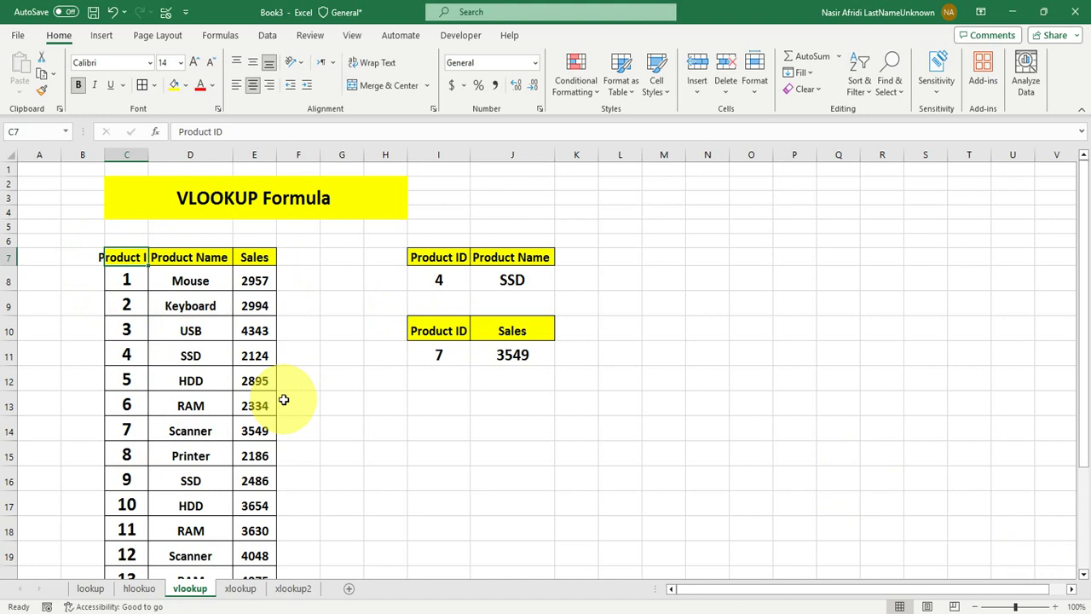
pyautogui.moveTo(435, 256); pyautogui.dragTo(518, 259)
pyautogui.hotkey('ctrl', 'c')
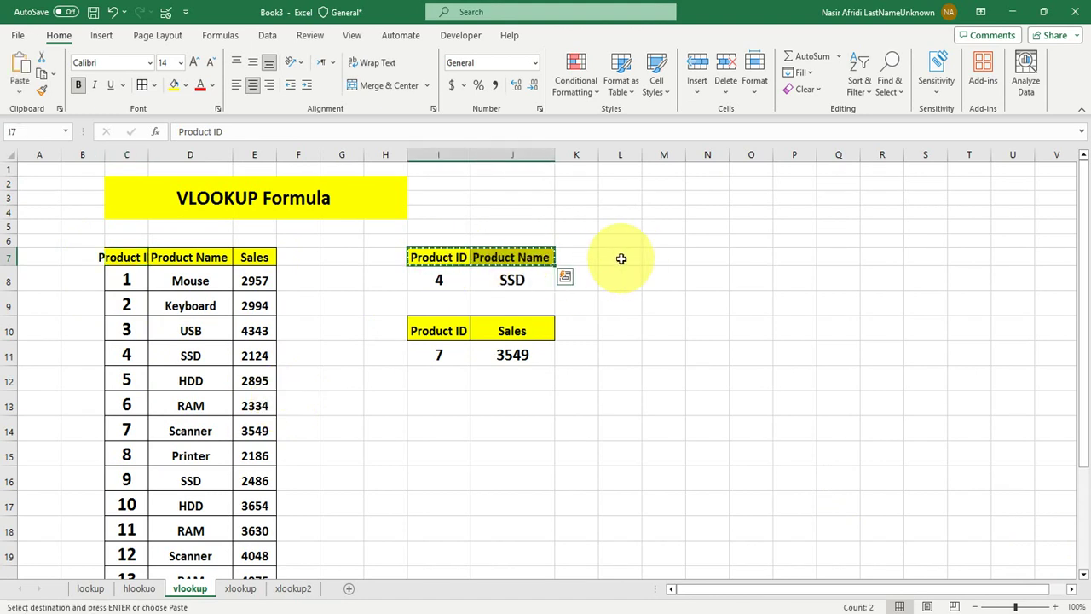
pyautogui.click(623, 258)
pyautogui.hotkey('ctrl', 'v')
pyautogui.click(671, 282)
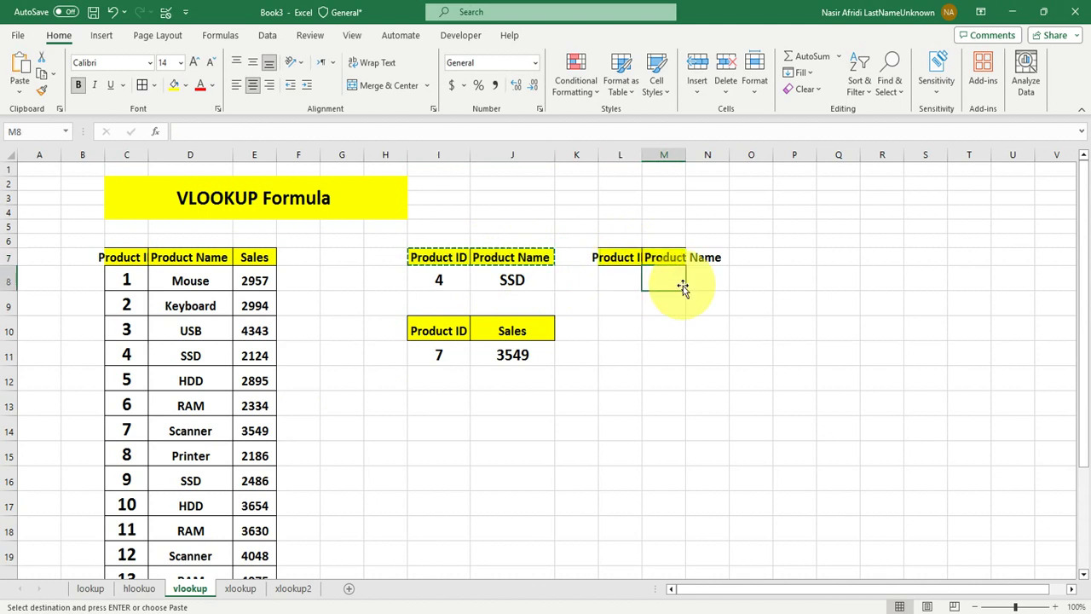
pyautogui.moveTo(641, 154); pyautogui.dragTo(746, 155)
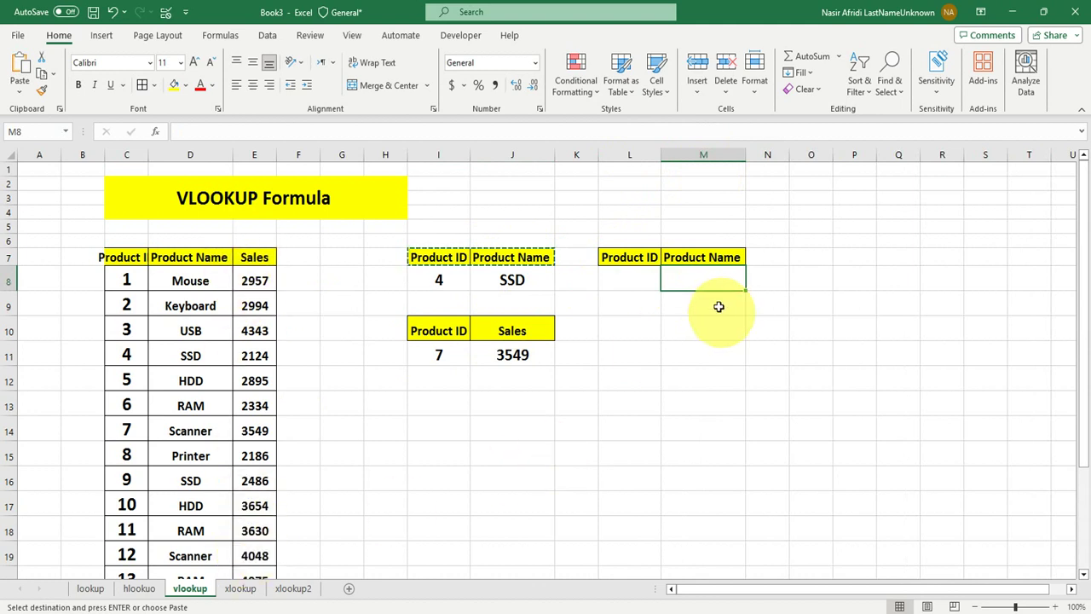
# Enter =VLOOKUP(L8,C7:E25,2,0) in M8 to return the product name for L8's ID.
pyautogui.write('=')
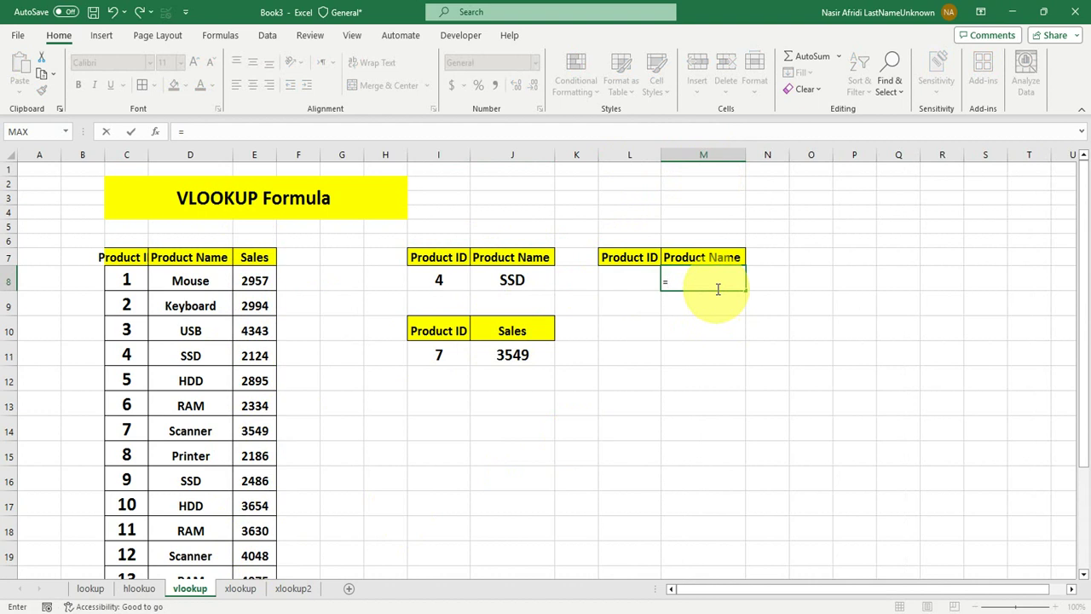
pyautogui.write('vlo')
pyautogui.press('Tab')
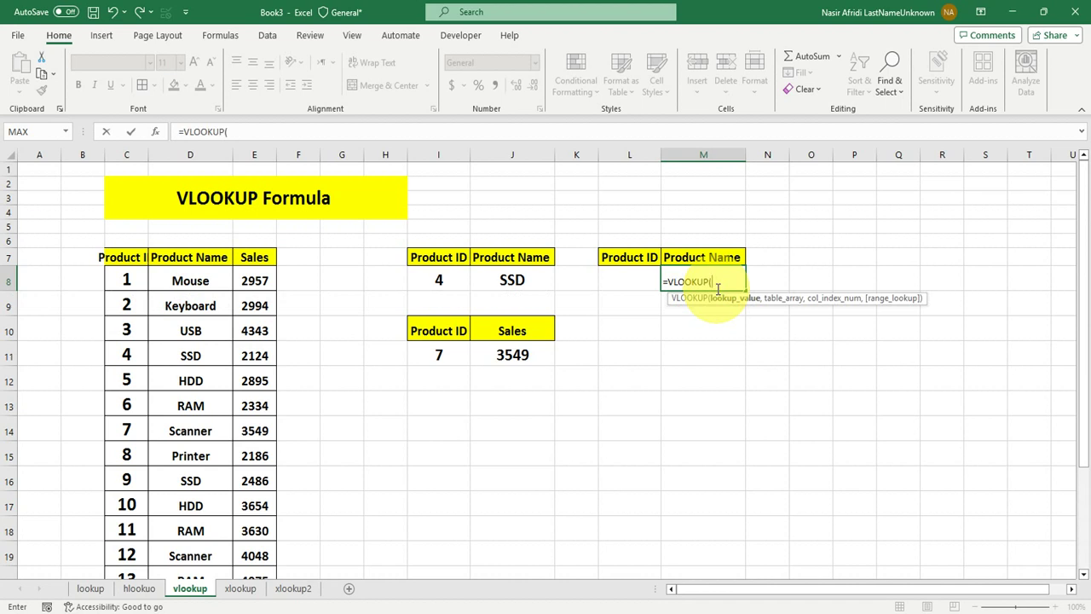
pyautogui.click(631, 275)
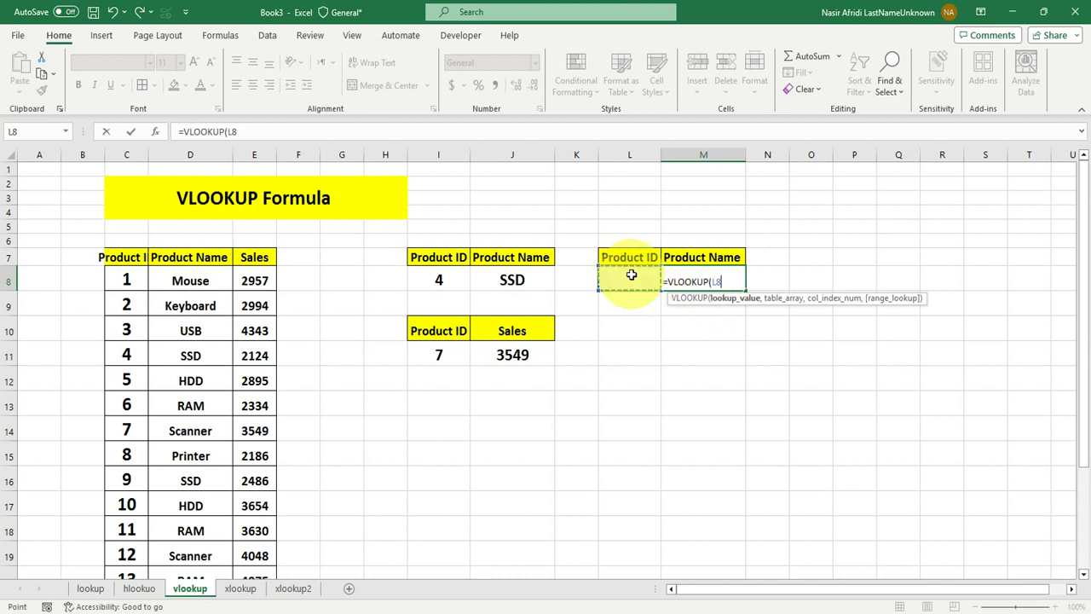
pyautogui.write(',')
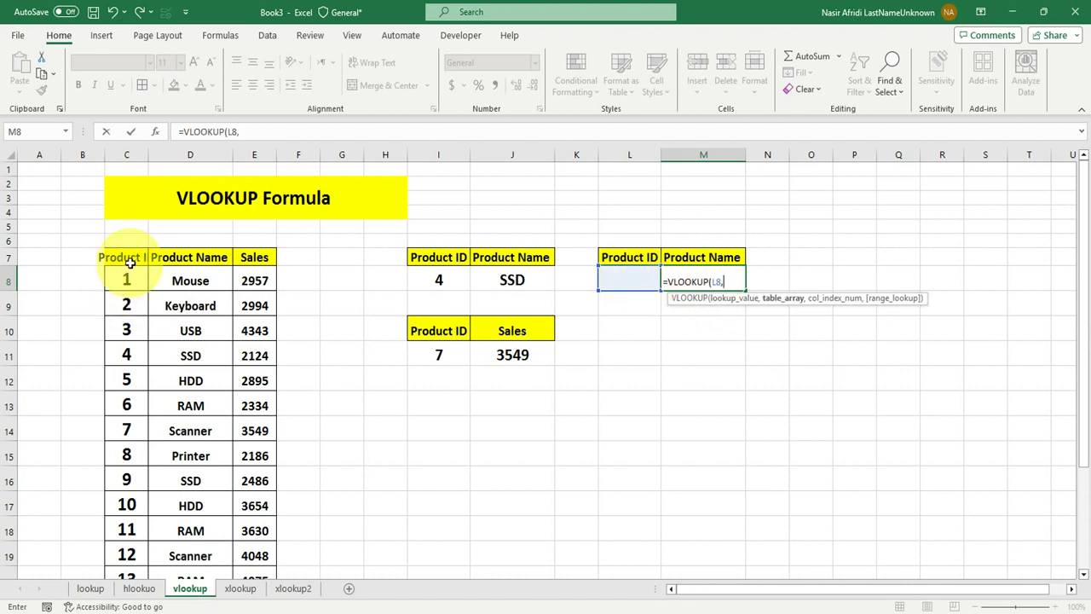
pyautogui.moveTo(128, 262); pyautogui.dragTo(243, 607)
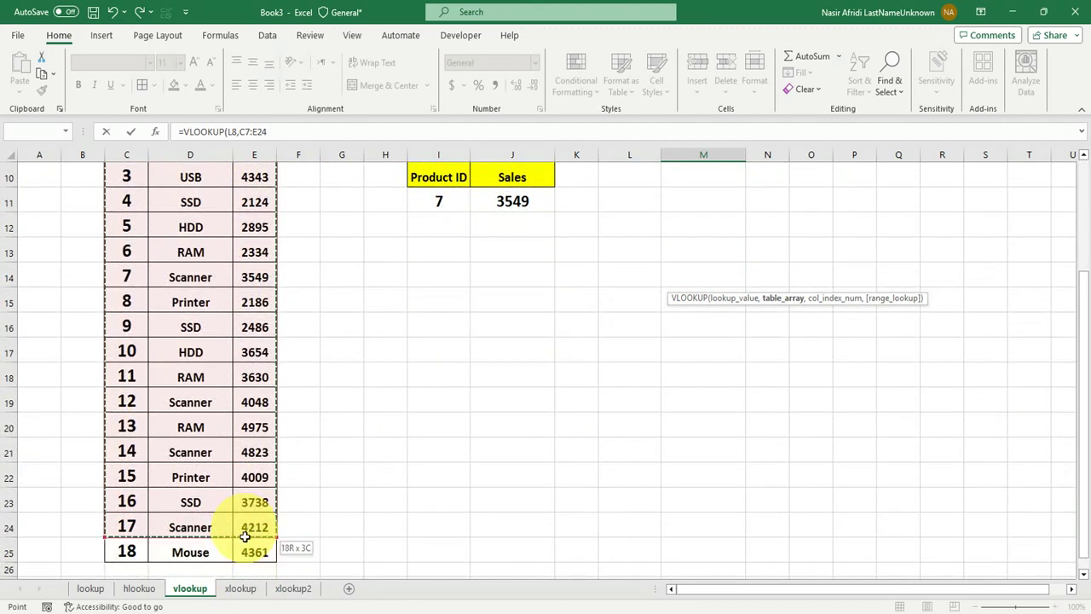
pyautogui.moveTo(243, 607); pyautogui.dragTo(245, 555)
pyautogui.write(',')
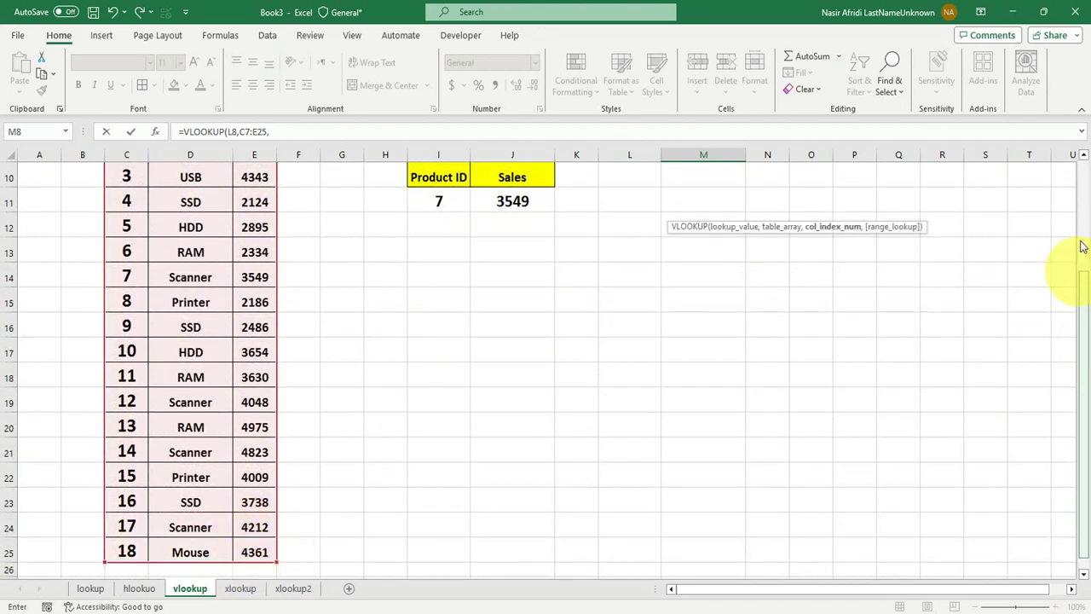
pyautogui.scroll(3, 1088, 197)
pyautogui.scroll(1, 1088, 196)
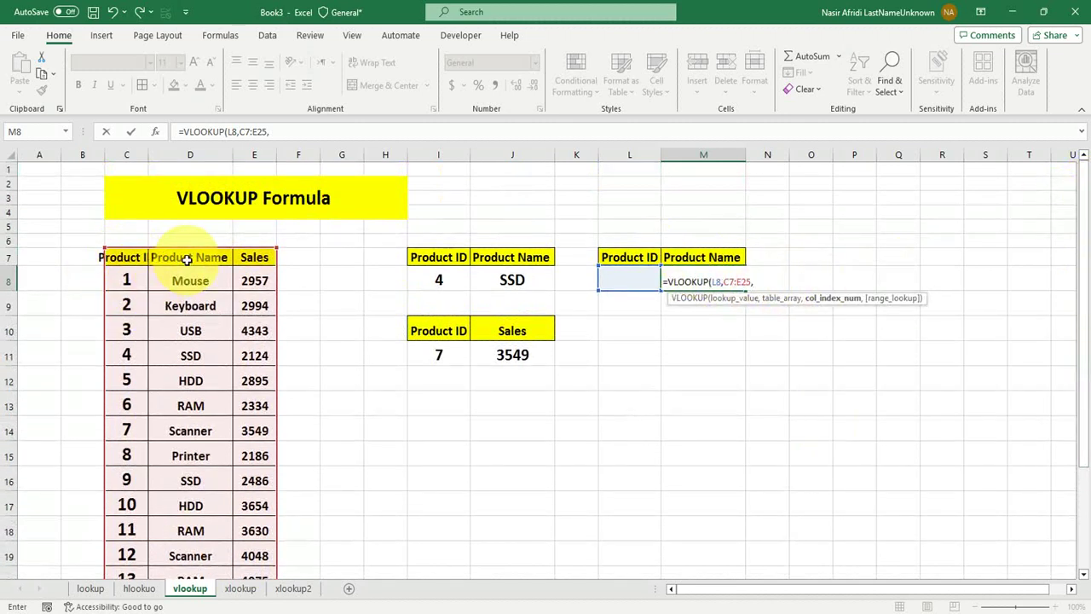
pyautogui.write(',0')
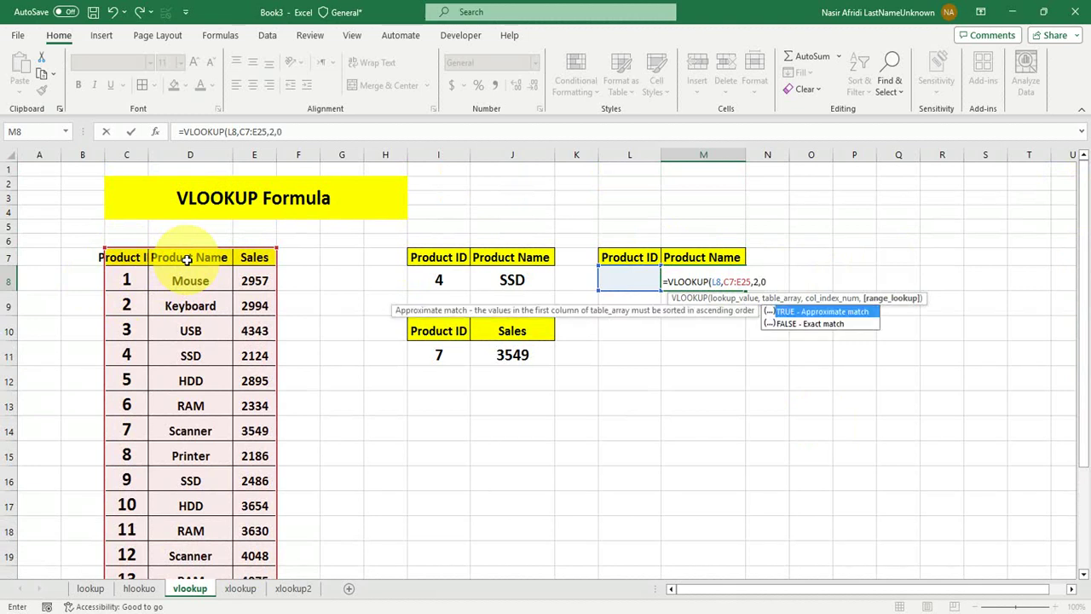
pyautogui.write(')')
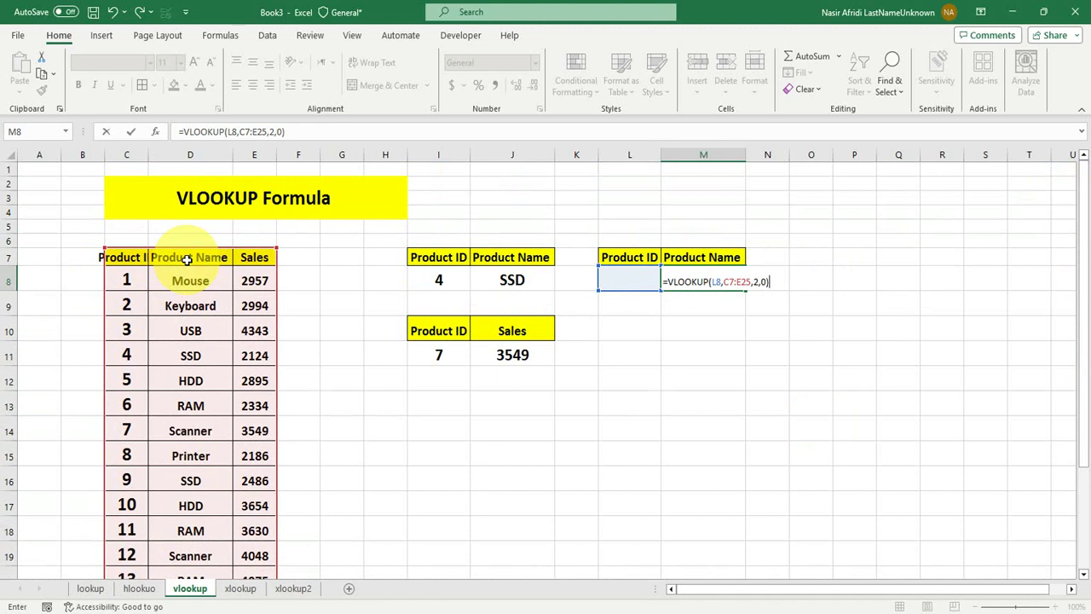
pyautogui.press('Return')
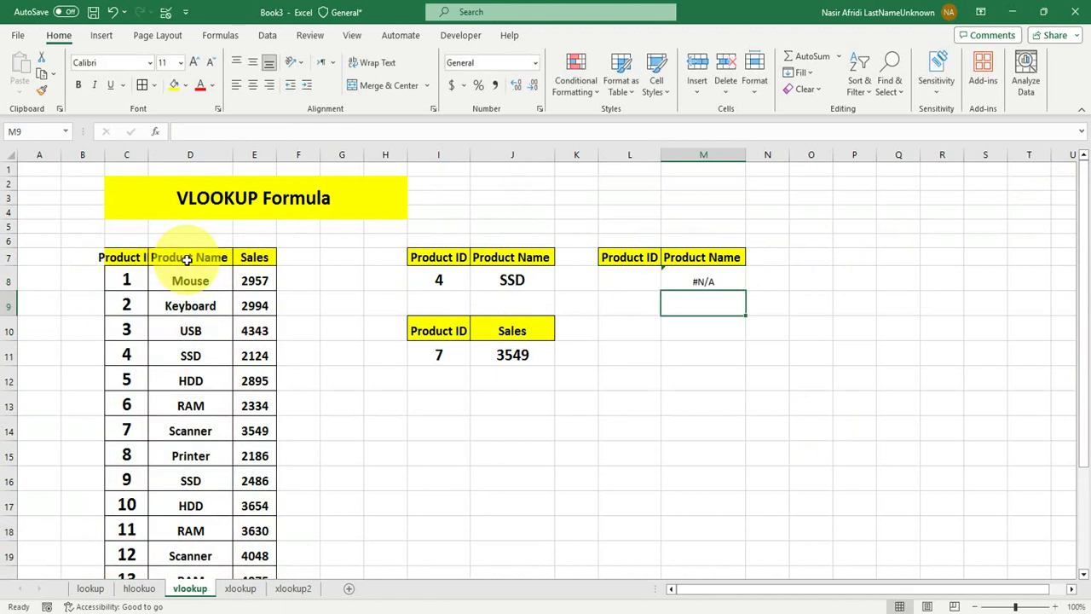
# Enter product ID 8 in L8 and confirm that Printer matches the table's row 15.
pyautogui.click(642, 283)
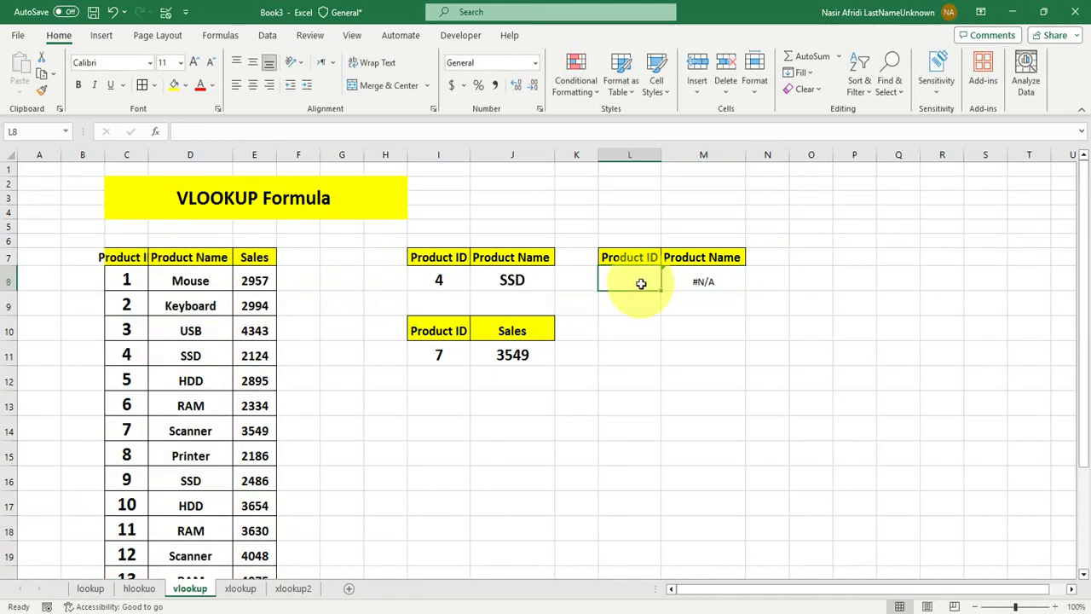
pyautogui.write('8')
pyautogui.press('Return')
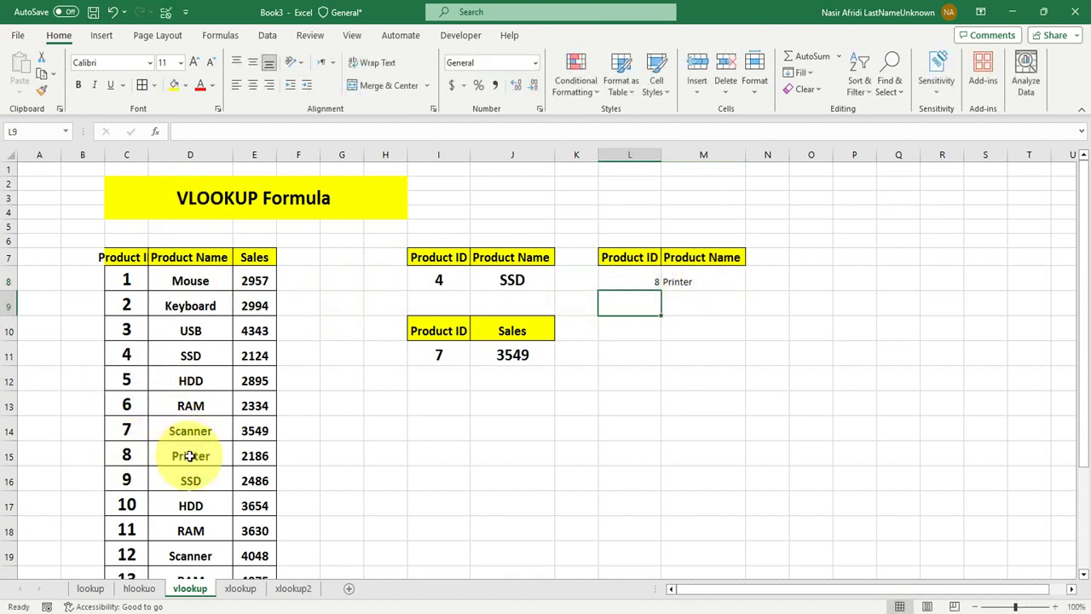
pyautogui.click(189, 456)
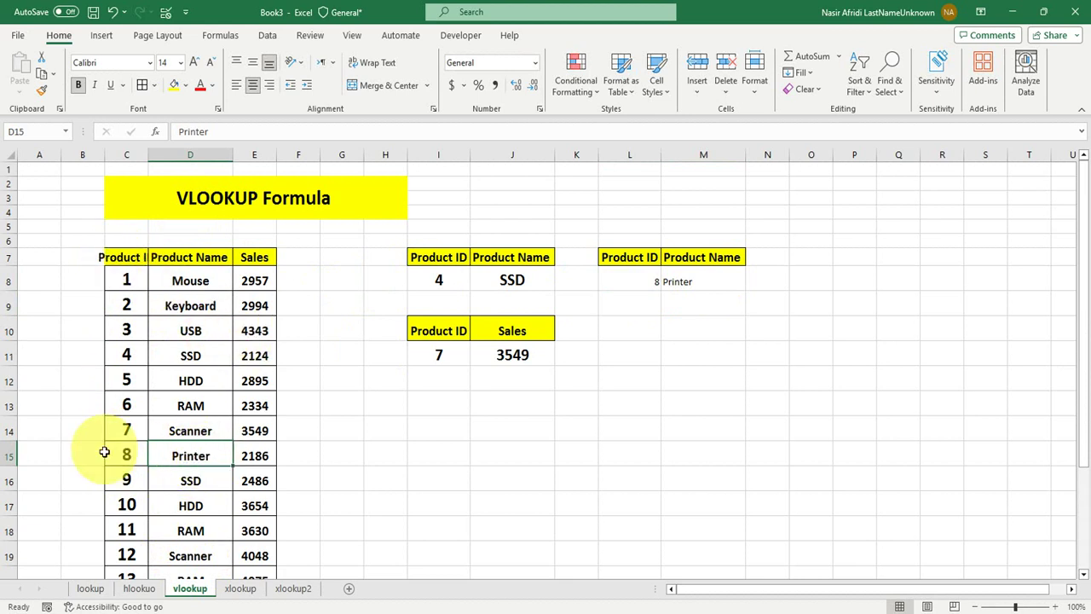
pyautogui.click(253, 458)
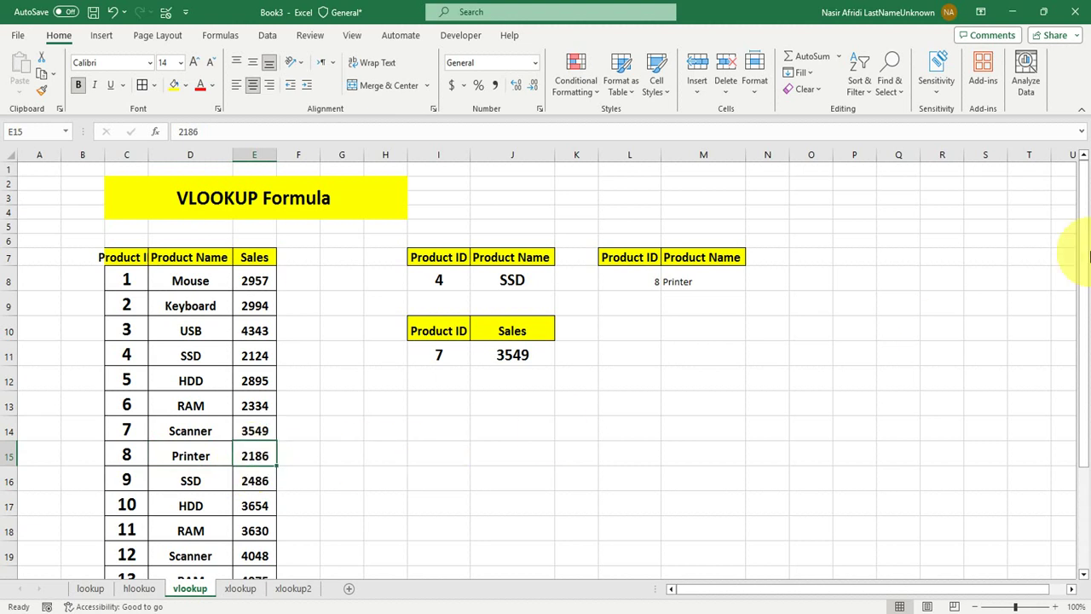
pyautogui.moveTo(1086, 221)
pyautogui.mouseDown()
pyautogui.moveTo(1085, 317)
pyautogui.moveTo(151, 529)
pyautogui.moveTo(340, 580)
pyautogui.moveTo(1083, 430)
pyautogui.mouseUp()
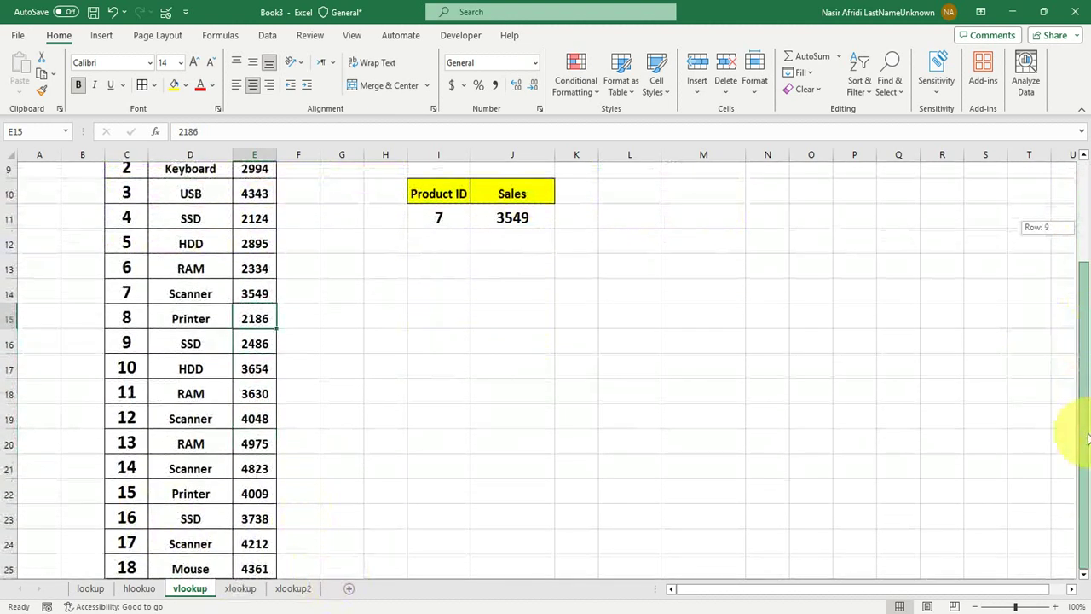
pyautogui.moveTo(127, 493); pyautogui.dragTo(275, 492)
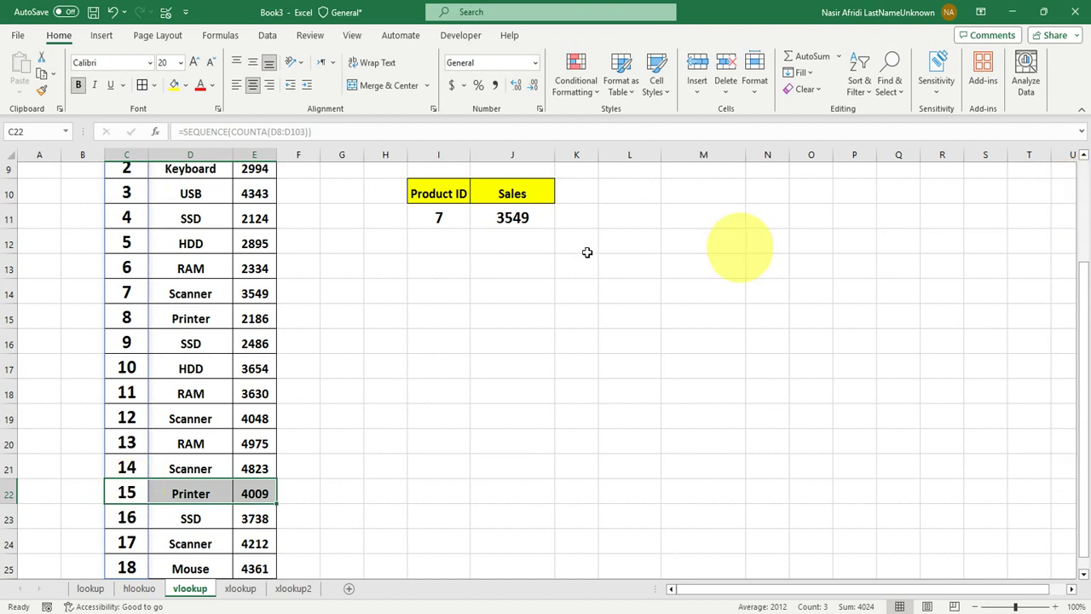
pyautogui.scroll(3, 1079, 179)
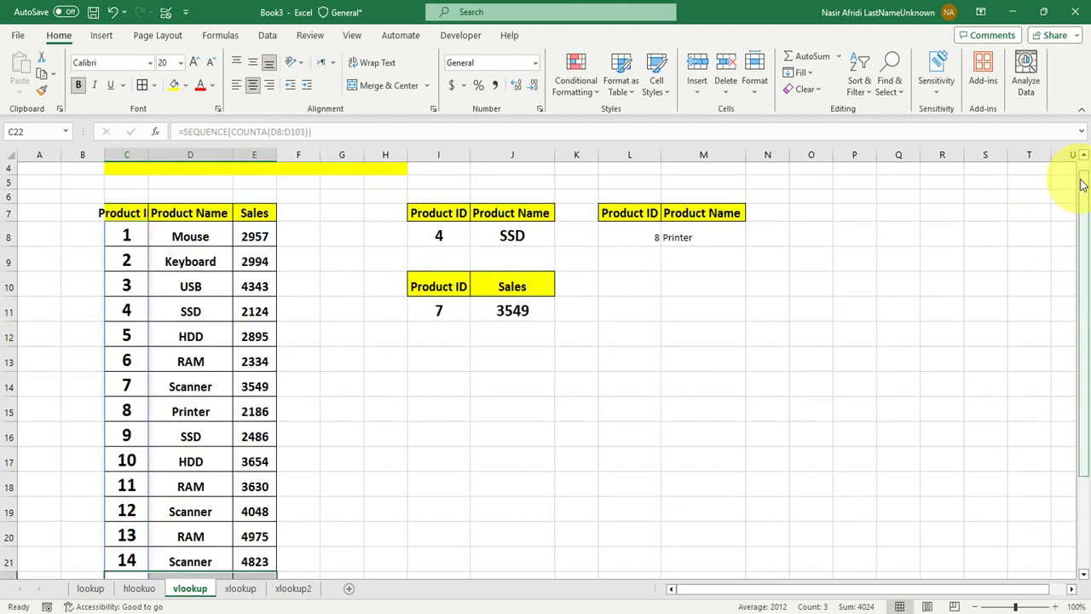
pyautogui.moveTo(126, 256); pyautogui.dragTo(248, 257)
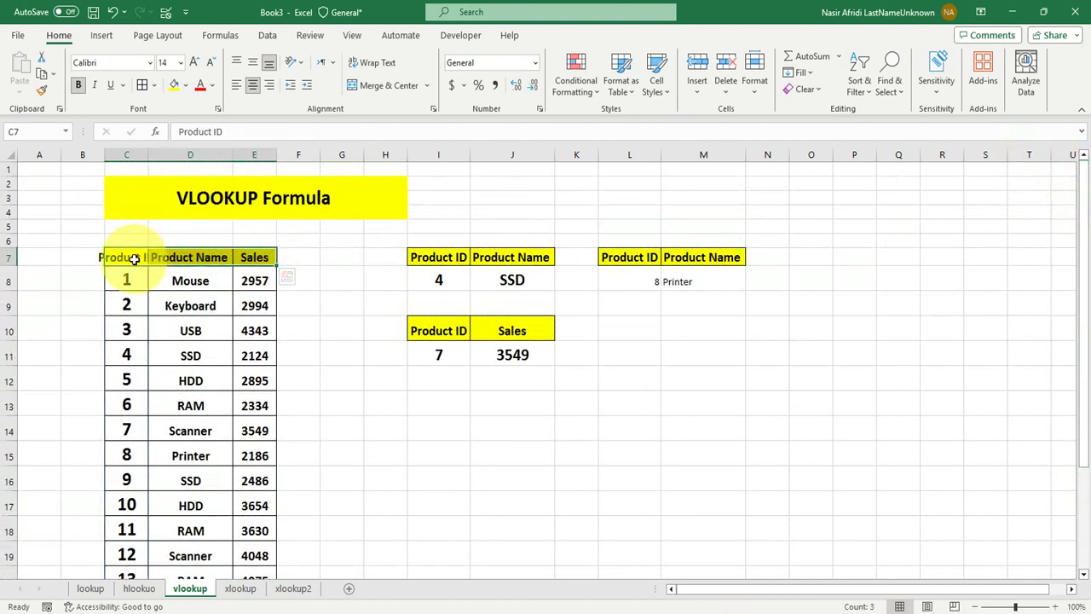
# Finish the C7 header edit and copy the header row C7:E7 into L10:N10.
pyautogui.write('C')
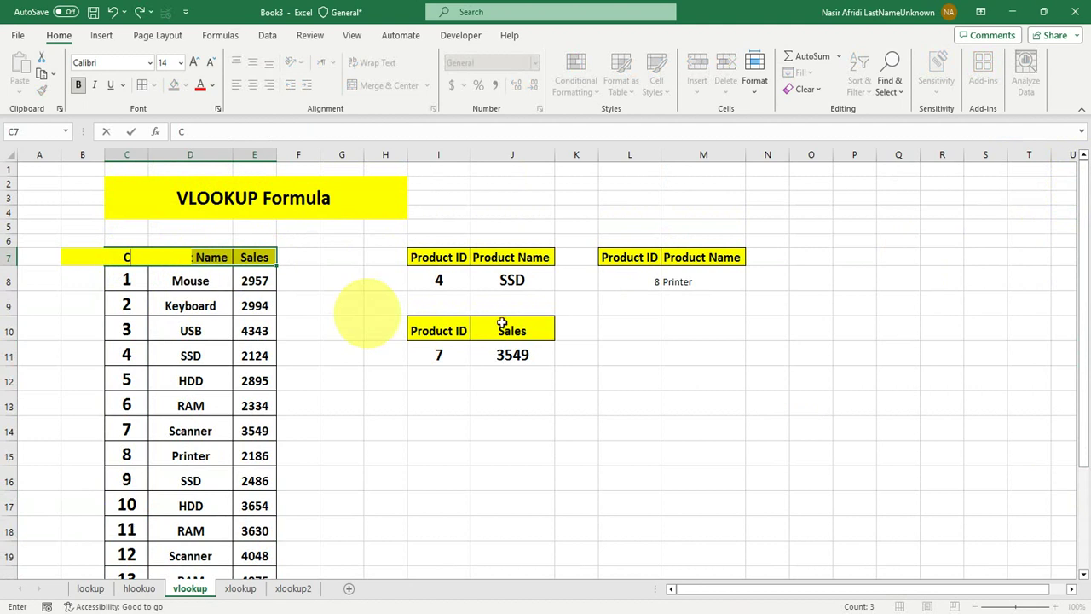
pyautogui.click(628, 326)
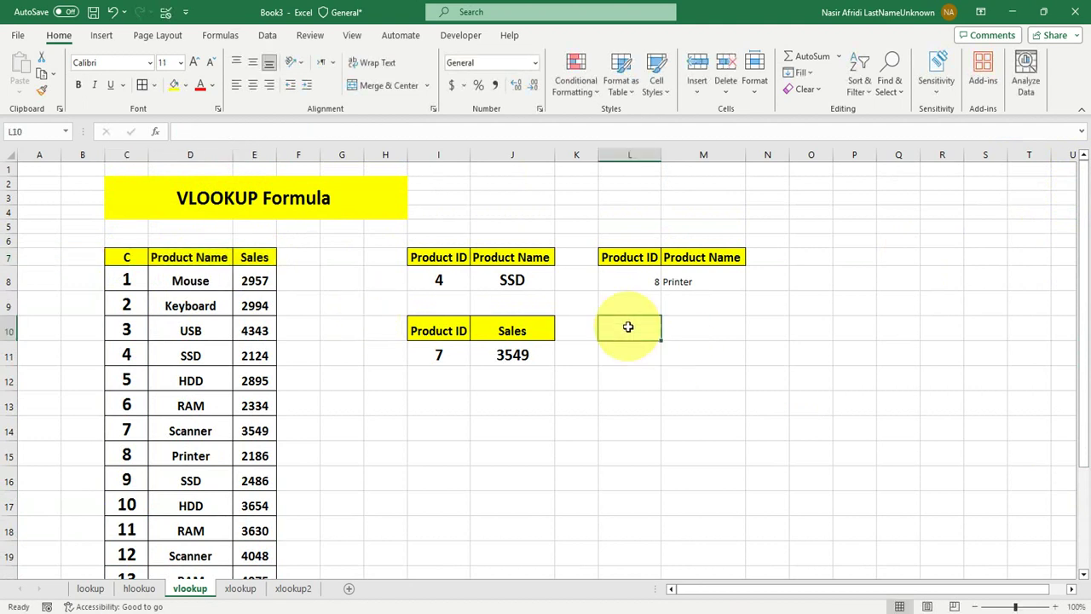
pyautogui.moveTo(128, 256); pyautogui.dragTo(265, 260)
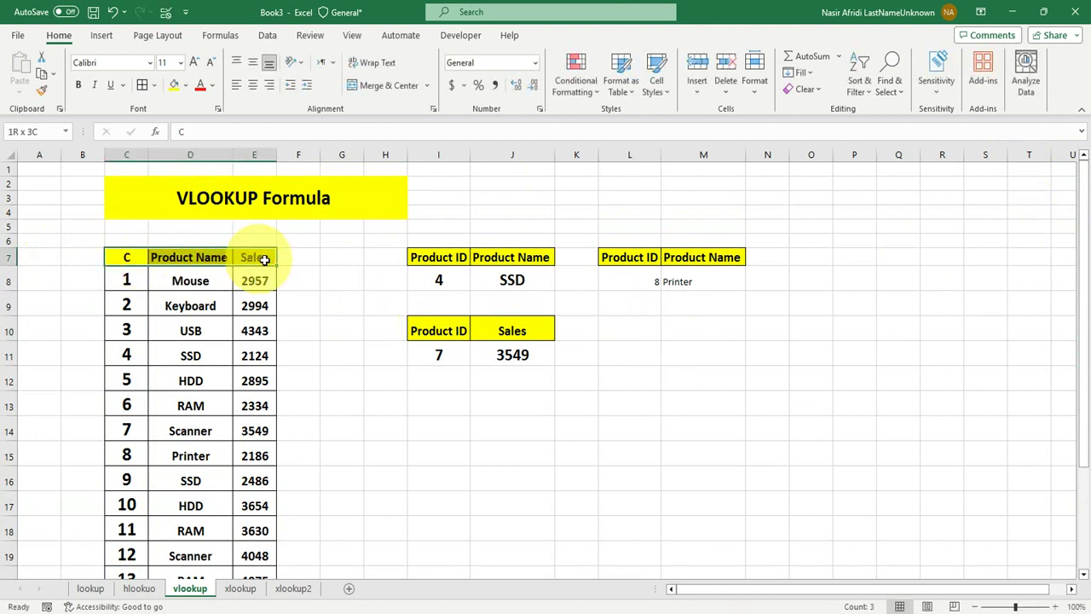
pyautogui.hotkey('ctrl', 'c')
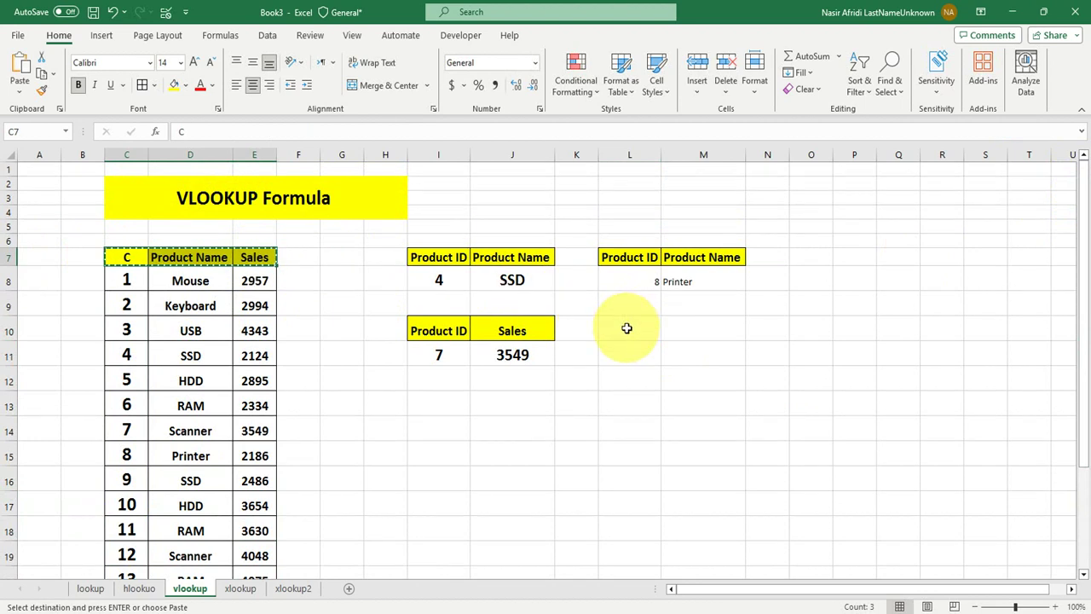
pyautogui.click(626, 328)
pyautogui.hotkey('ctrl', 'v')
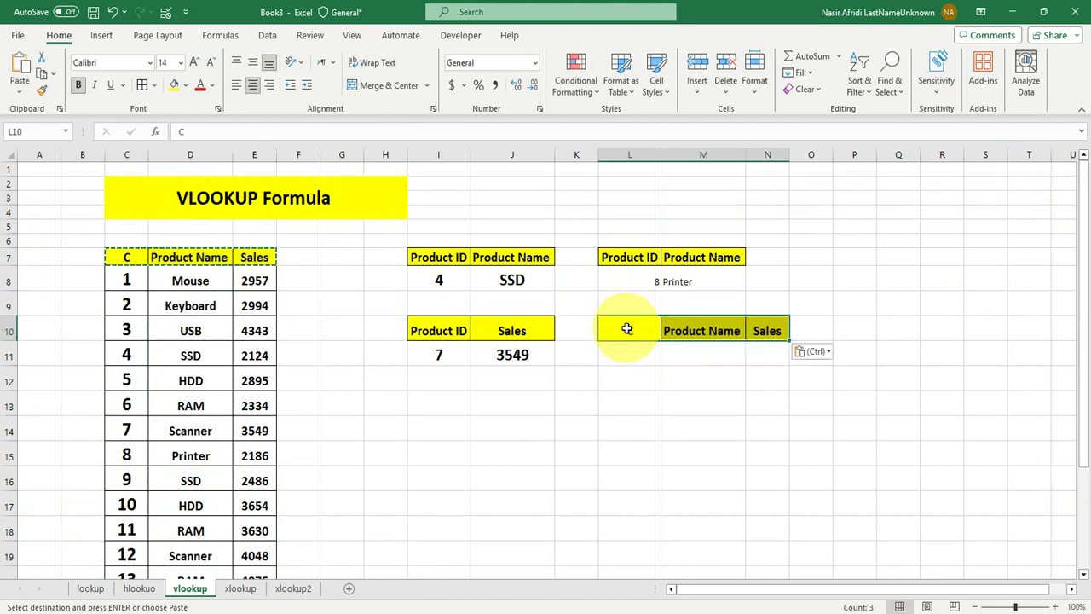
# Rename the first header to ID in both C7 and L10.
pyautogui.click(123, 254)
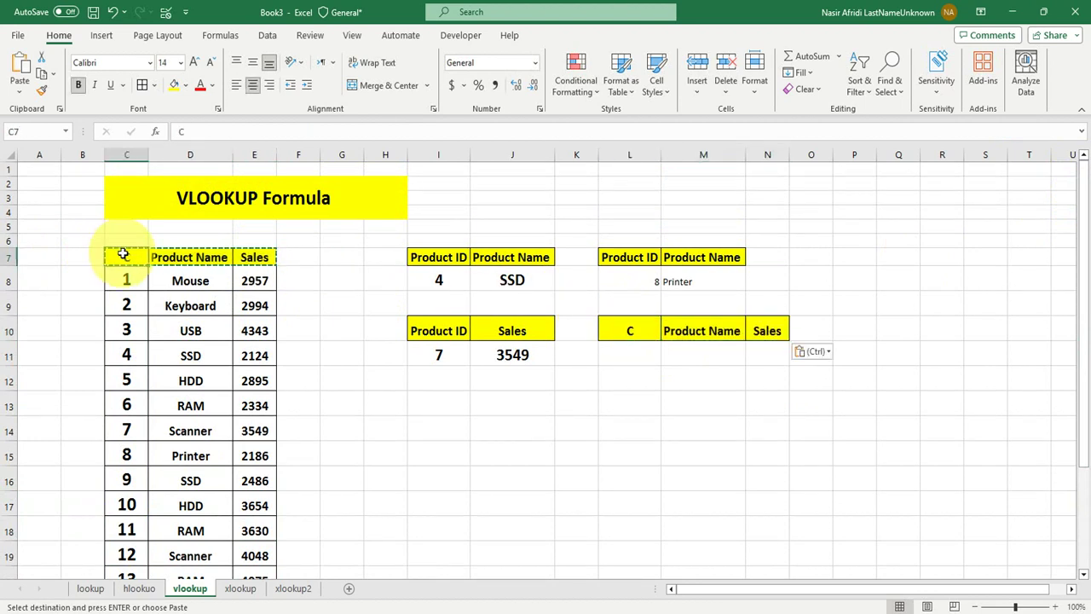
pyautogui.press('Escape')
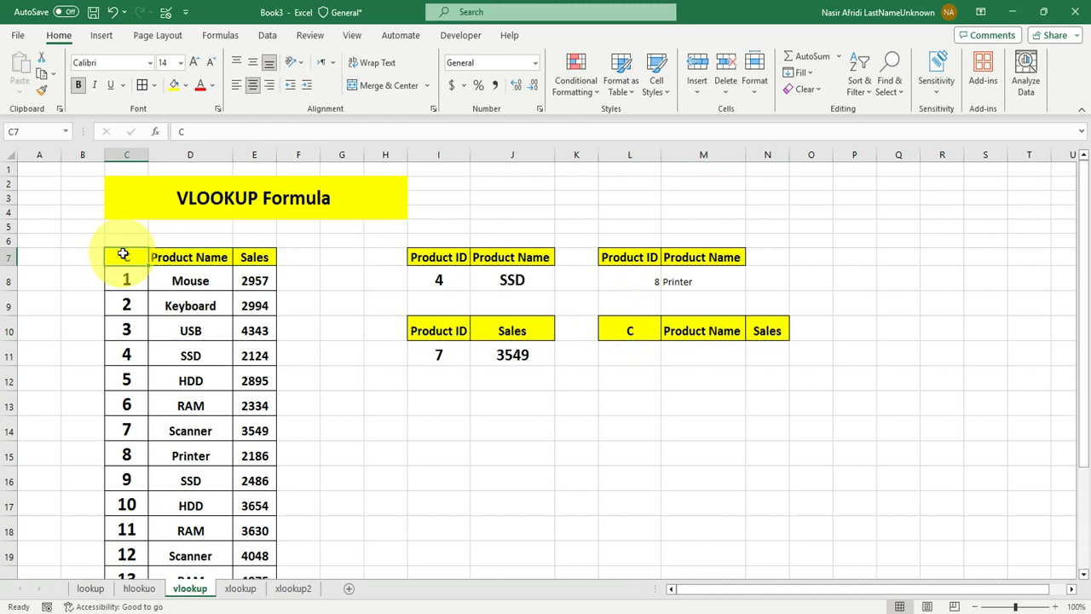
pyautogui.write('ID')
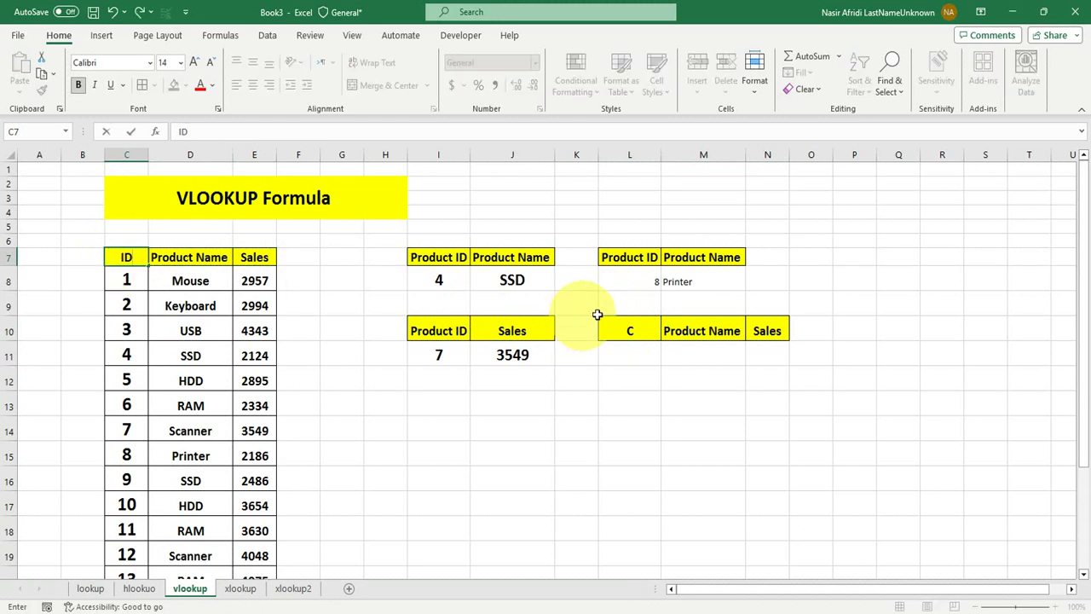
pyautogui.click(631, 331)
pyautogui.write('ID')
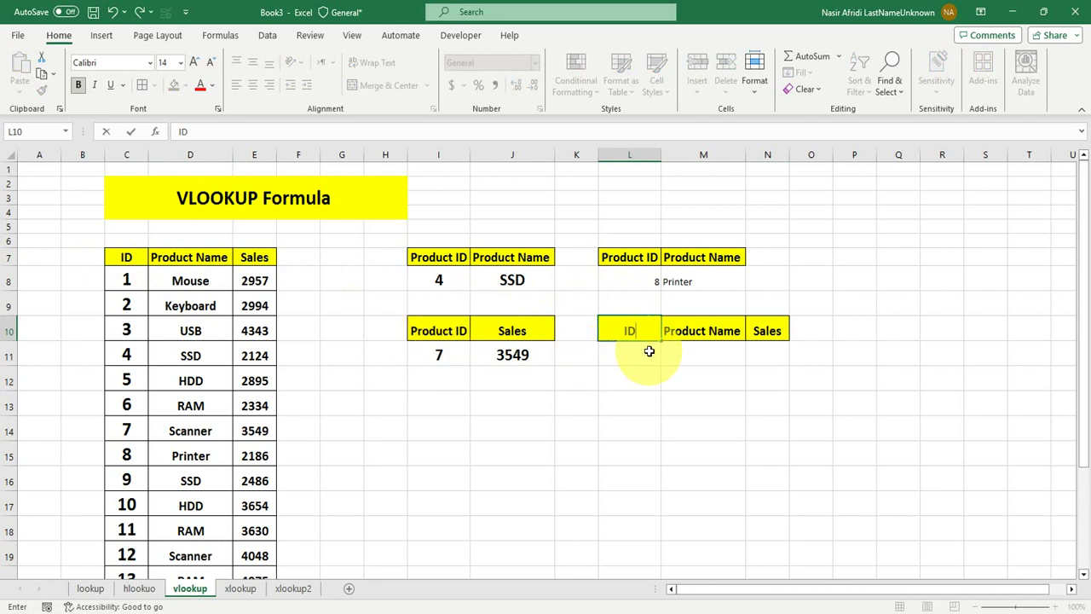
pyautogui.click(648, 351)
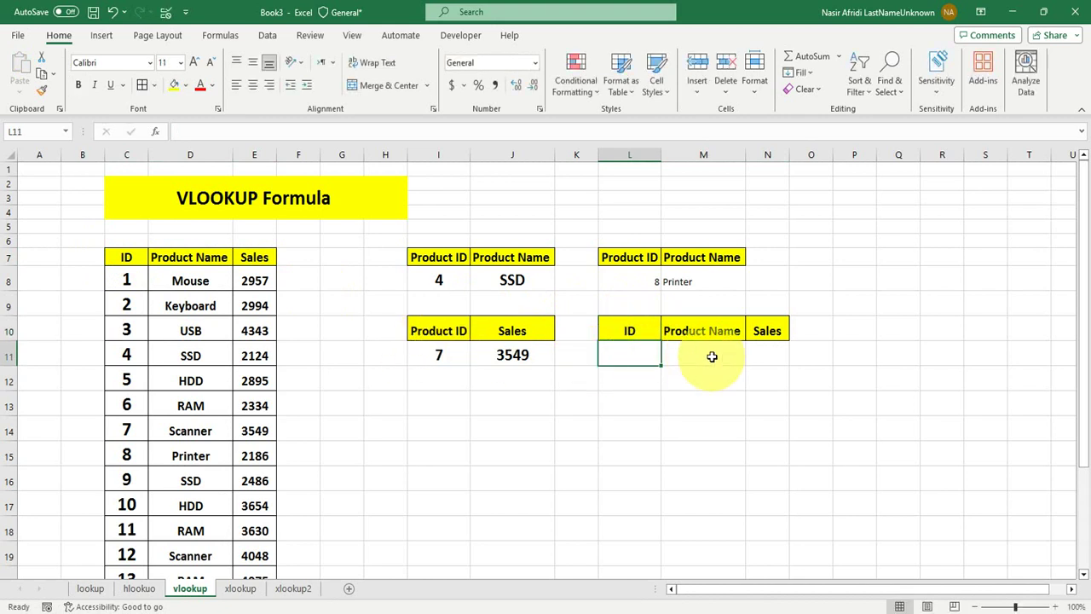
# Enter =VLOOKUP(M11,C7:E25,1,0) in L11 to look up the product name in M11.
pyautogui.click(709, 355)
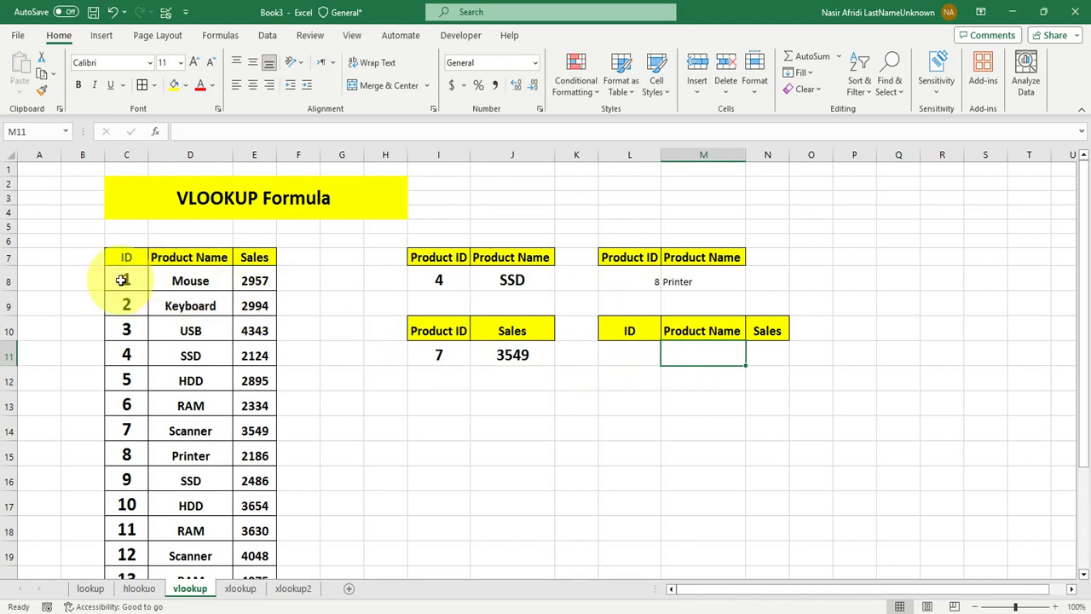
pyautogui.click(628, 351)
pyautogui.write('=vl')
pyautogui.press('Tab')
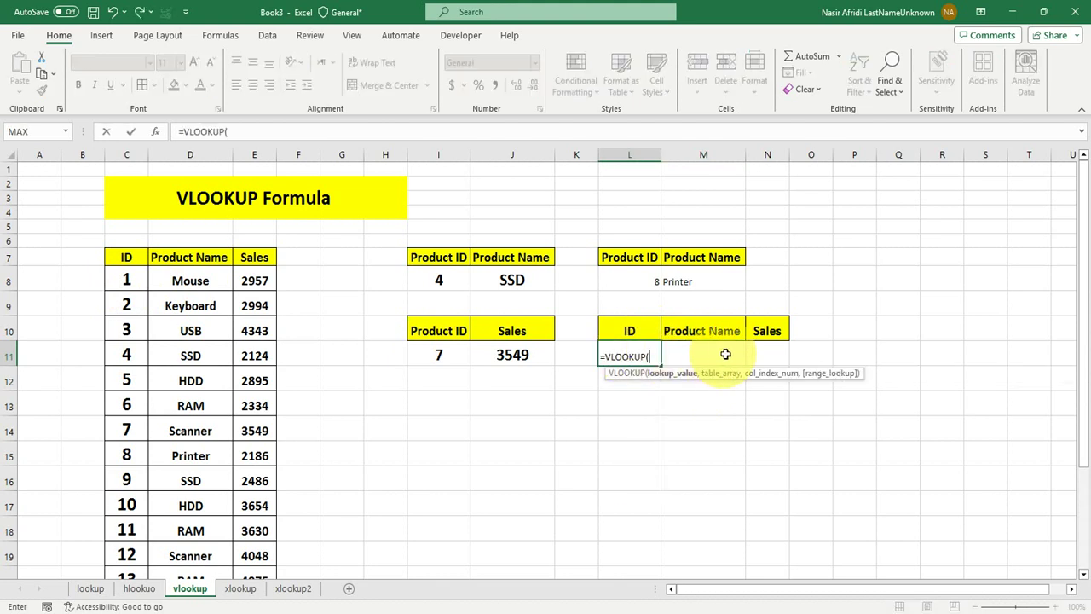
pyautogui.click(717, 355)
pyautogui.write(',')
pyautogui.moveTo(125, 258)
pyautogui.mouseDown()
pyautogui.moveTo(252, 607)
pyautogui.moveTo(252, 547)
pyautogui.mouseUp()
pyautogui.write(',1')
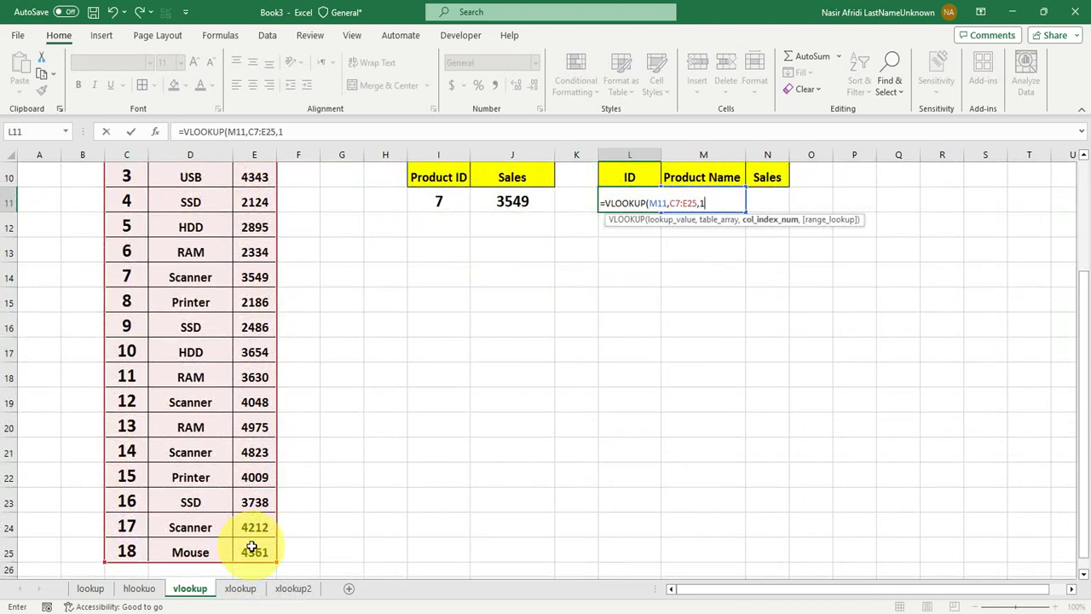
pyautogui.write(',')
pyautogui.write(')')
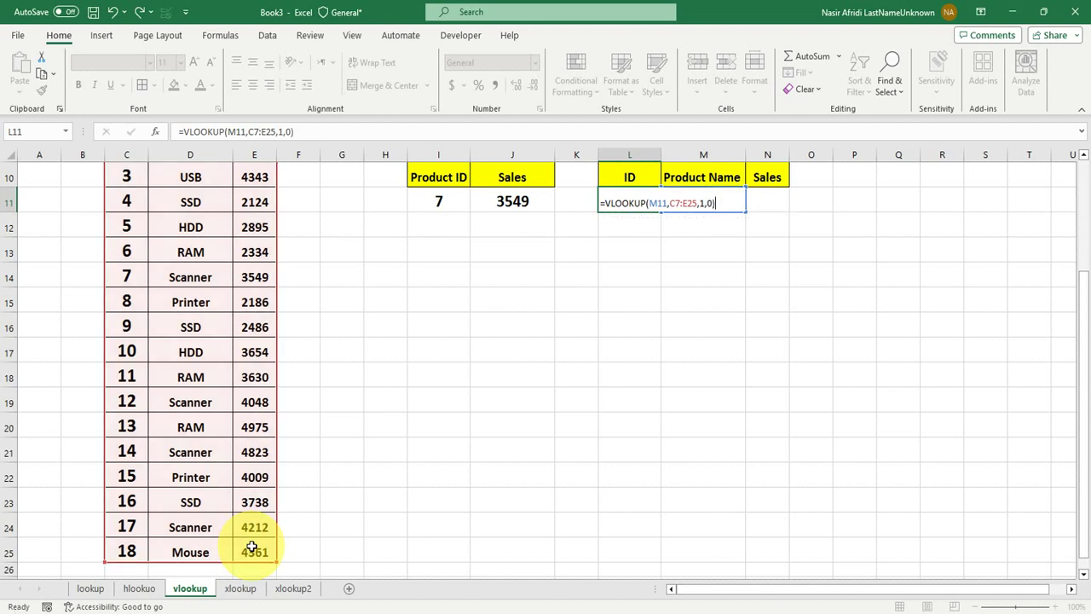
pyautogui.press('Return')
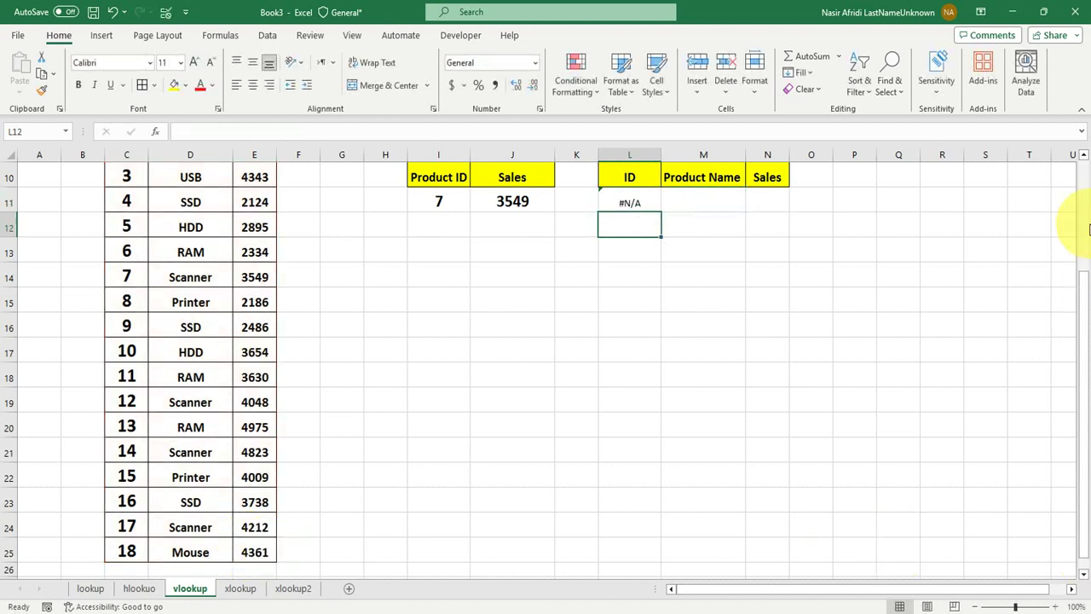
pyautogui.scroll(3, 1085, 208)
pyautogui.scroll(1, 1085, 208)
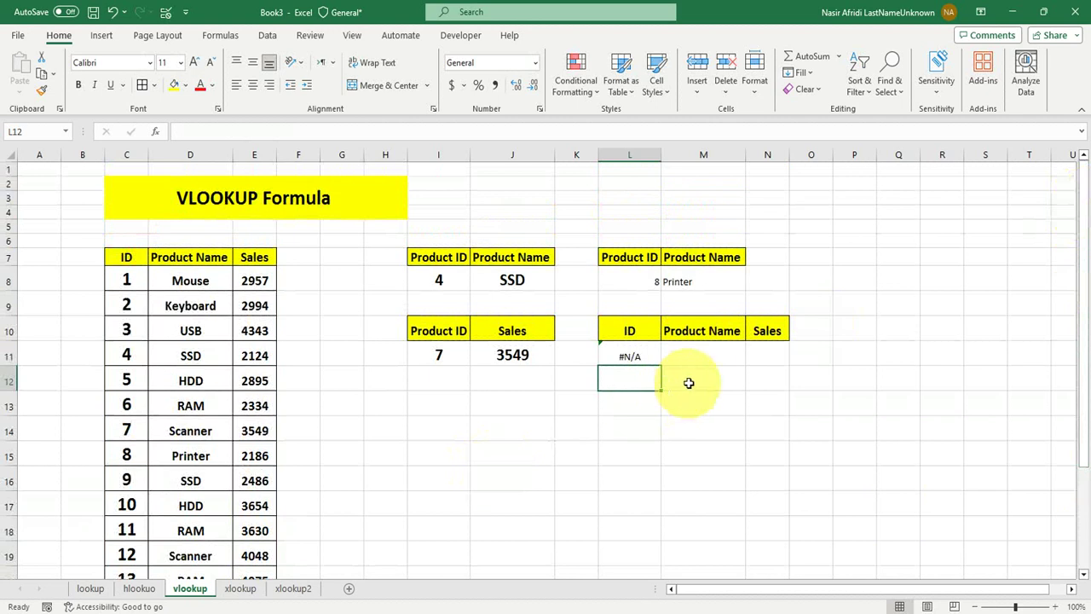
# Enter the product name Mouse in M11, leaving L11 showing #N/A.
pyautogui.click(706, 361)
pyautogui.write('Mouse')
pyautogui.press('Return')
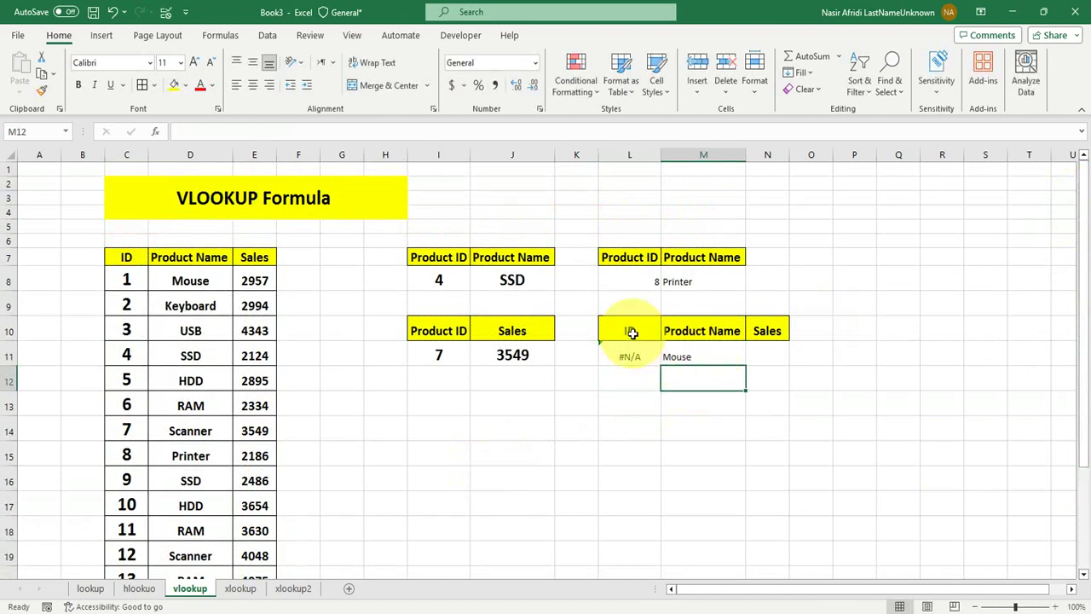
pyautogui.click(632, 333)
# Rename the L10 and C7 headers to Product ID, then inspect L11 and Mouse in D8.
pyautogui.write('Produ')
pyautogui.write('I')
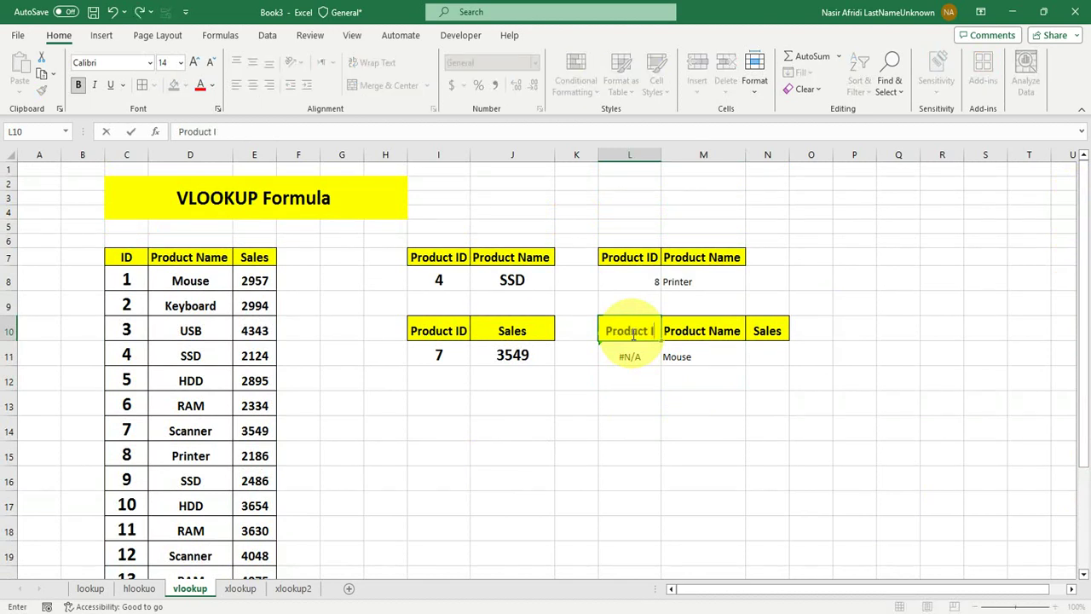
pyautogui.write('D')
pyautogui.click(133, 260)
pyautogui.write('Product ID')
pyautogui.press('Return')
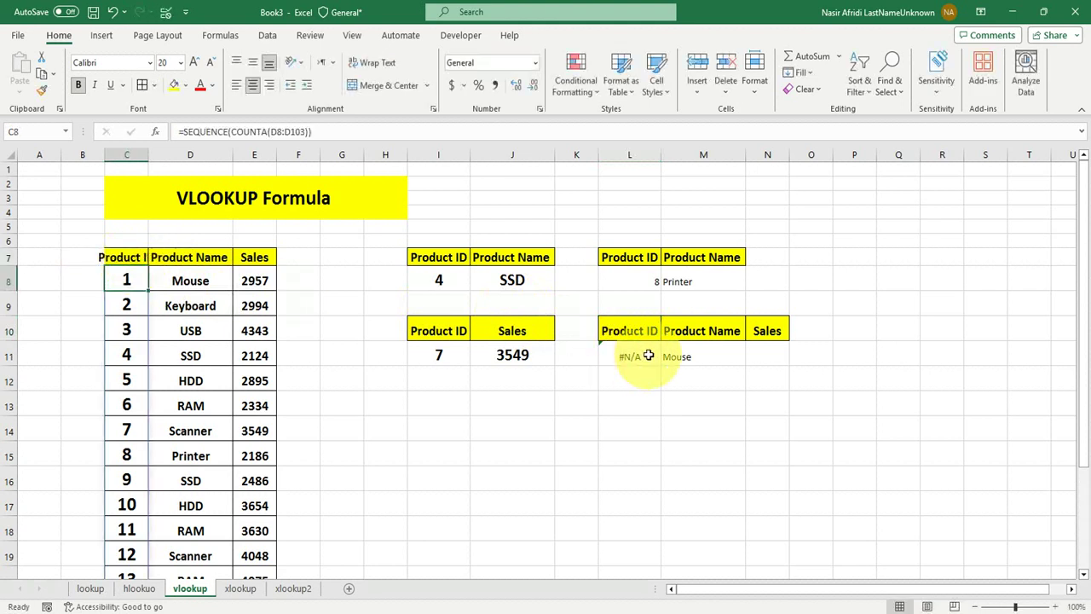
pyautogui.click(643, 356)
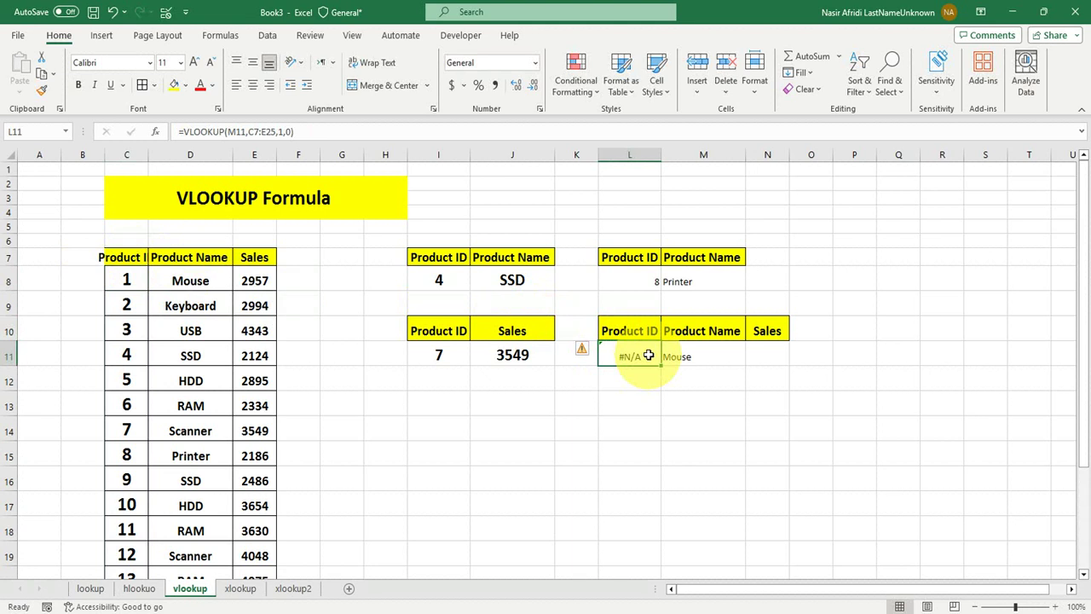
pyautogui.click(203, 290)
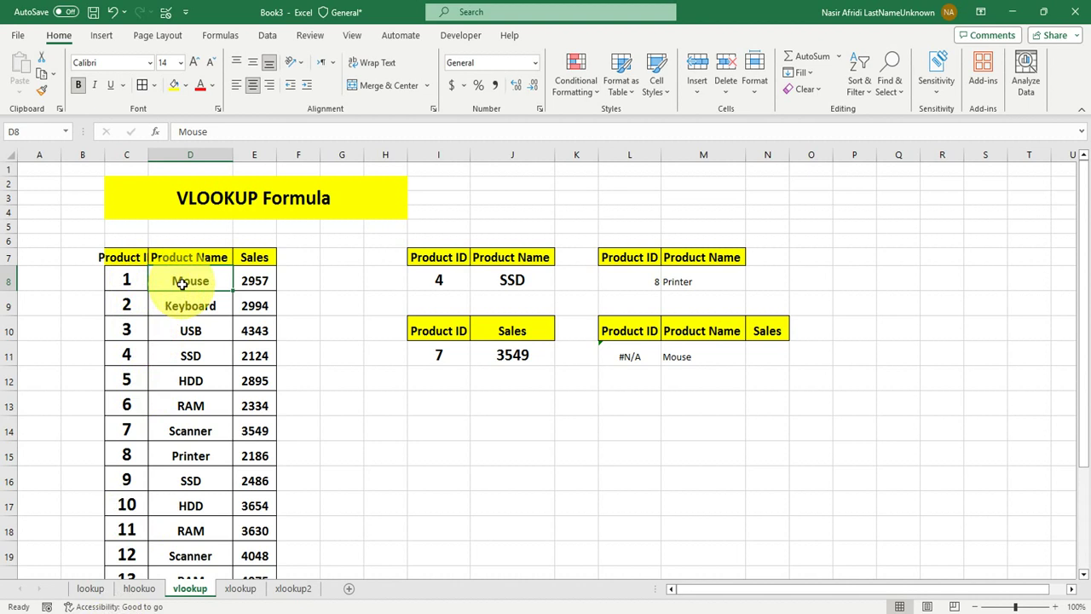
# Enter =VLOOKUP(M11,C7:E25,3,0) in N11 for Mouse's sales, which returns #N/A.
pyautogui.click(776, 358)
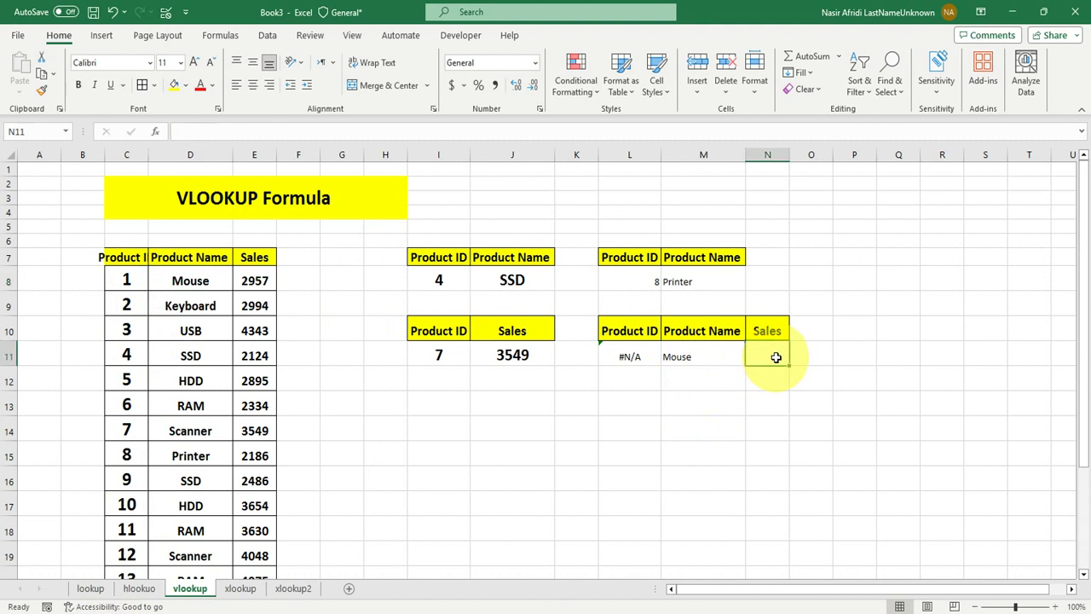
pyautogui.click(689, 356)
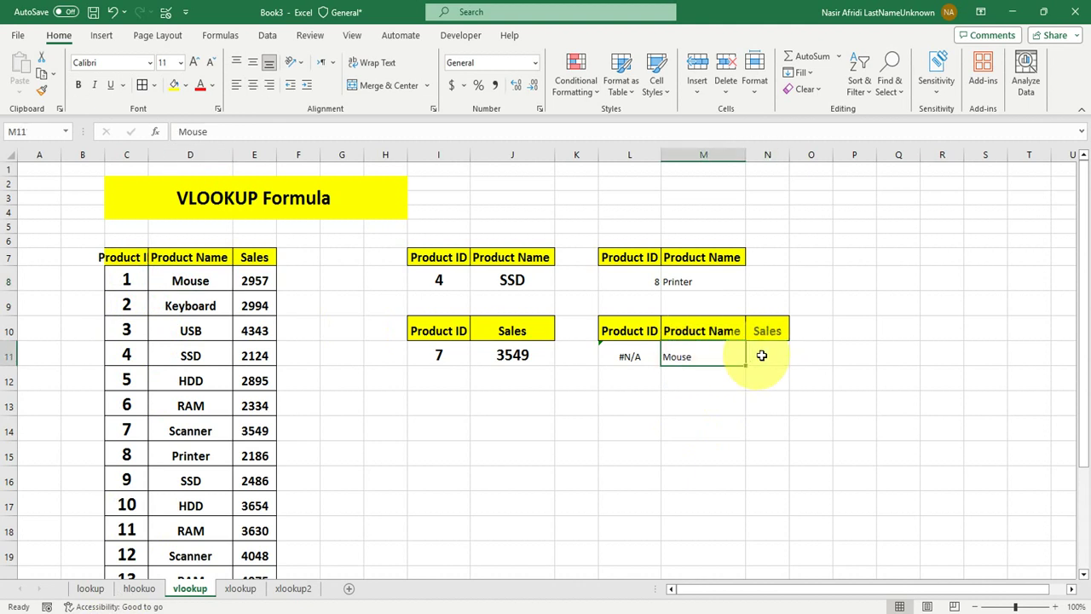
pyautogui.click(766, 355)
pyautogui.write('=')
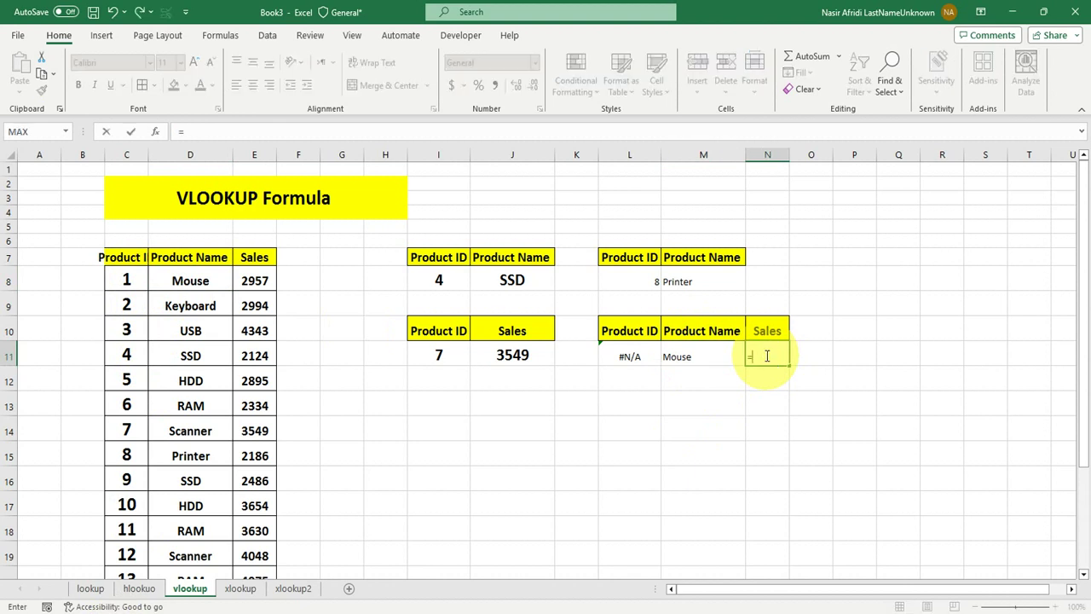
pyautogui.write('vlo')
pyautogui.press('Tab')
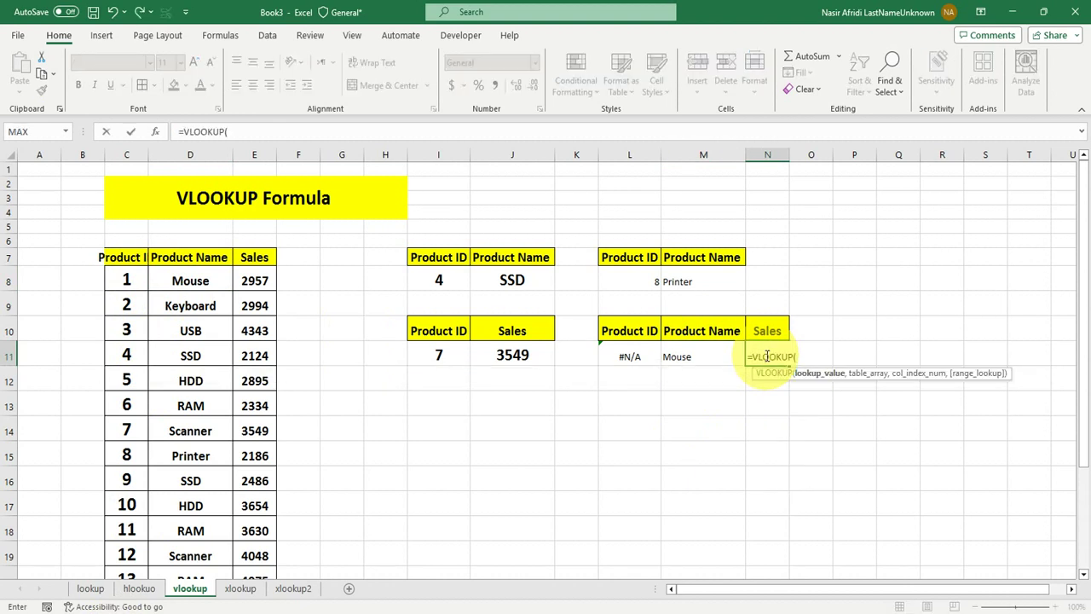
pyautogui.click(695, 349)
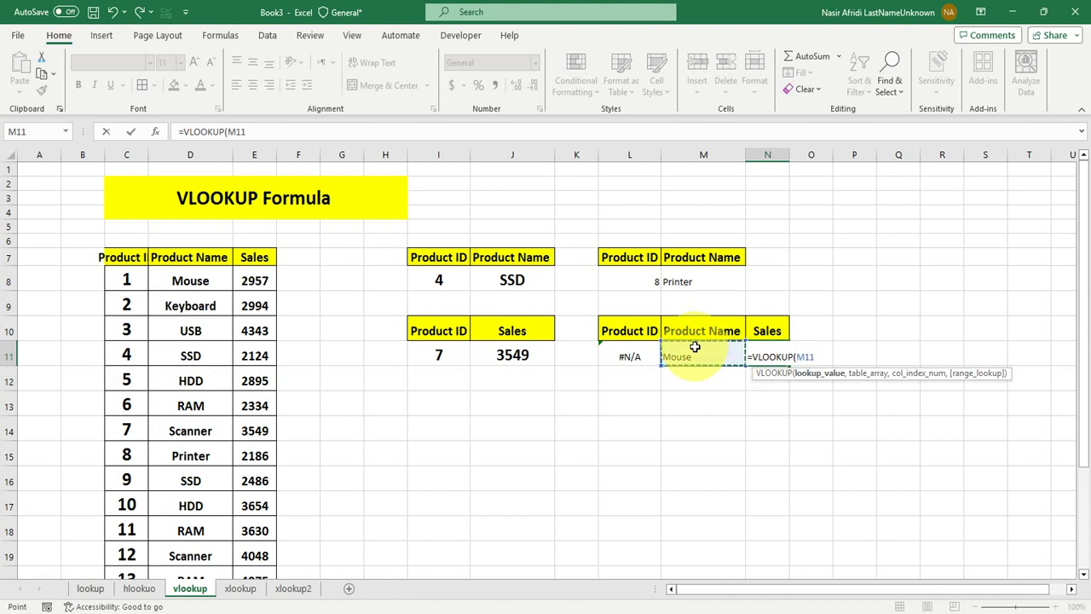
pyautogui.write(',')
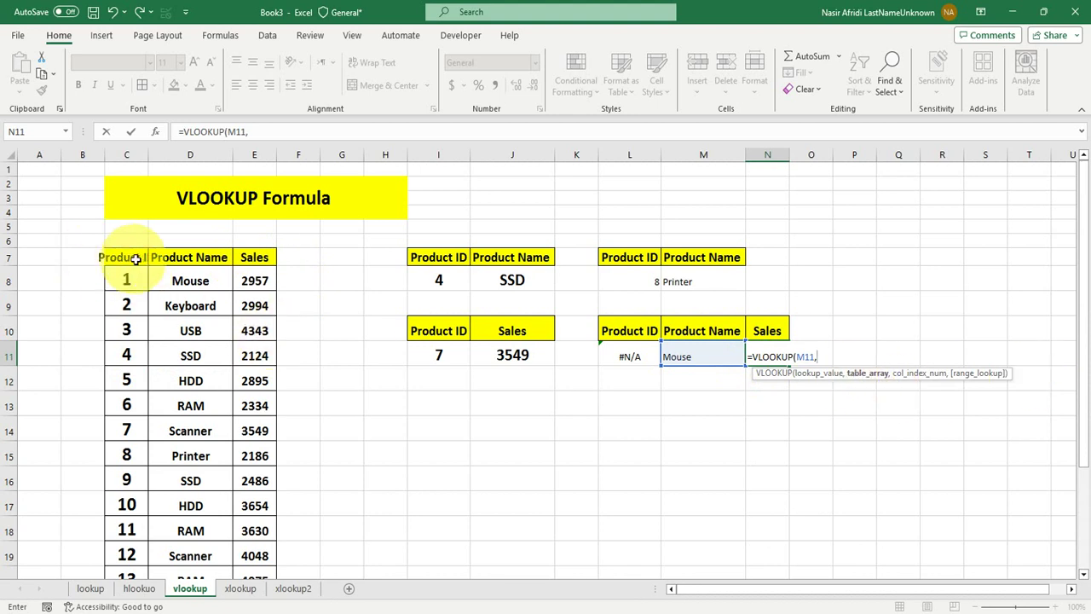
pyautogui.moveTo(111, 255); pyautogui.dragTo(290, 486)
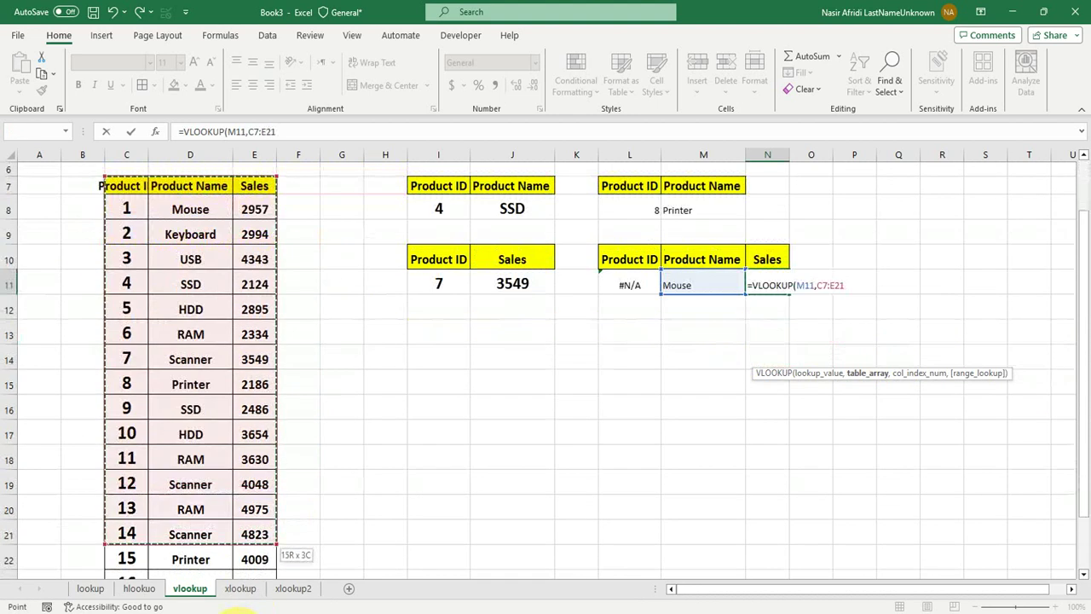
pyautogui.moveTo(241, 603); pyautogui.dragTo(237, 542)
pyautogui.write(',')
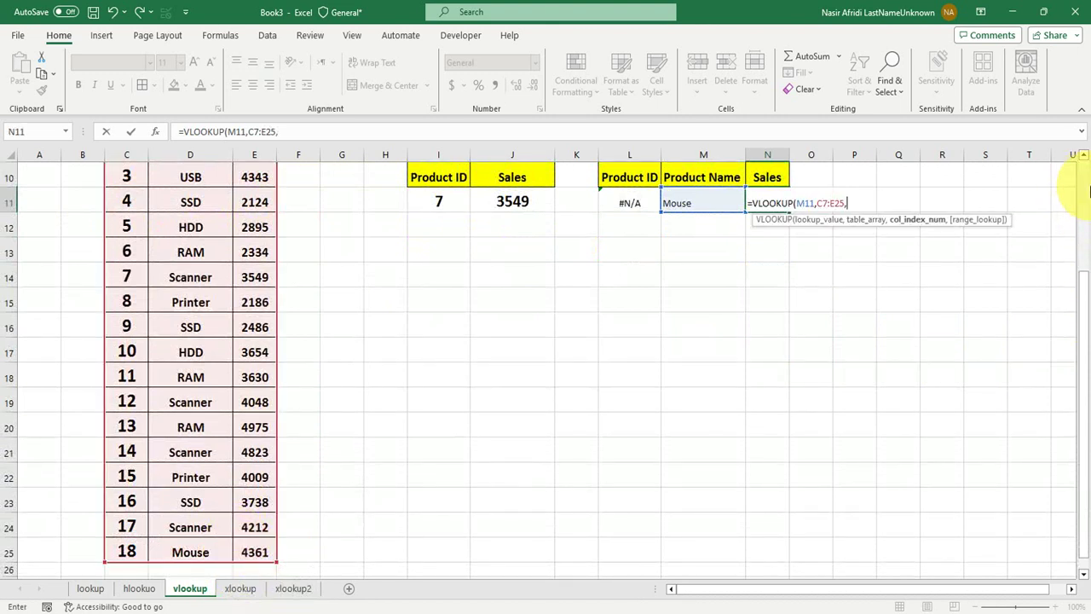
pyautogui.scroll(3, 1087, 183)
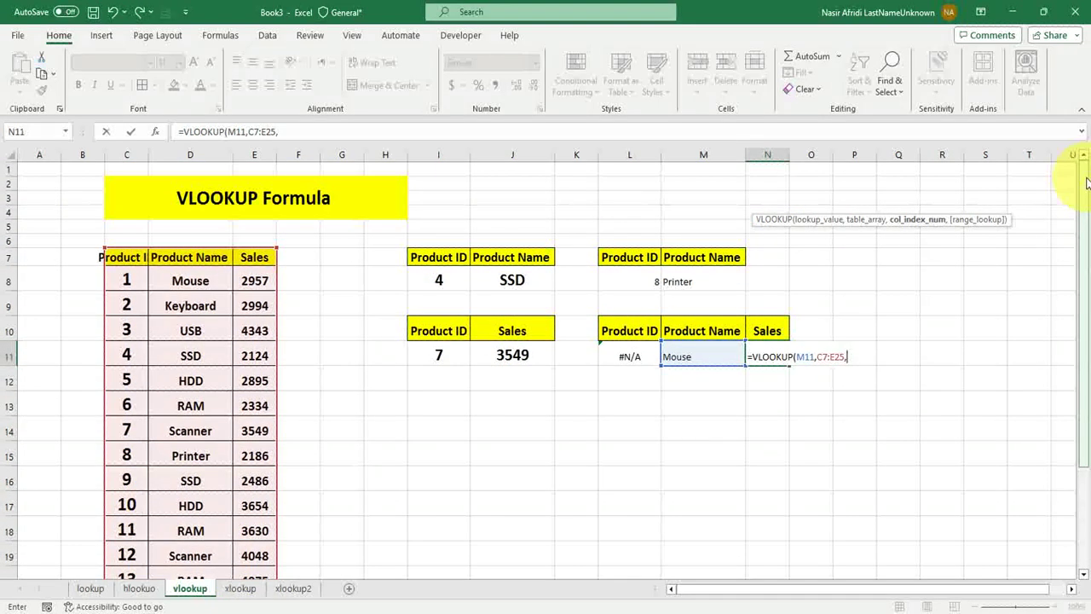
pyautogui.write('3,0')
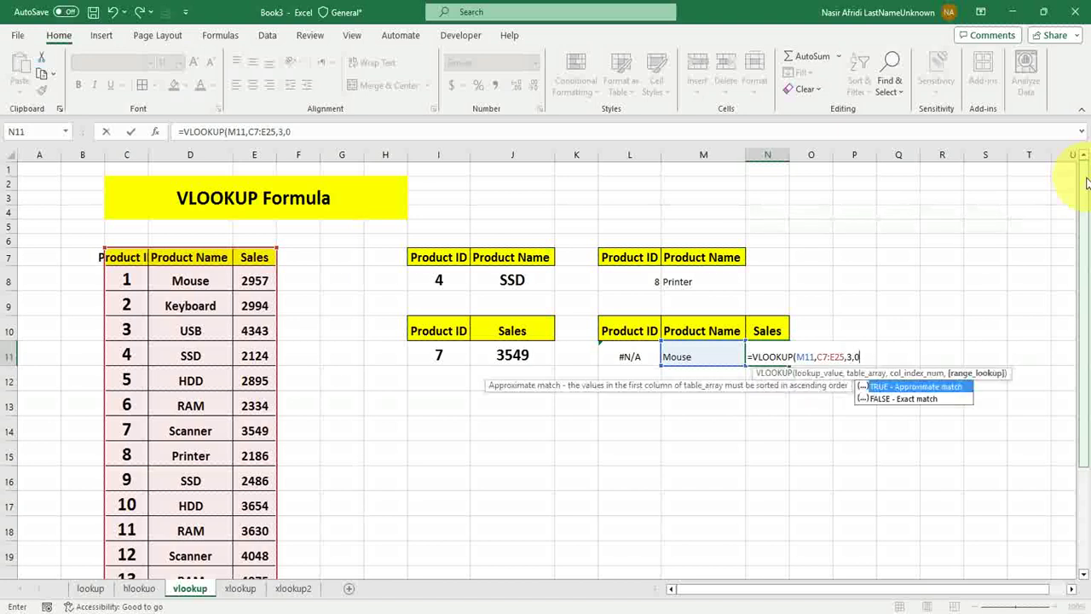
pyautogui.write(')')
pyautogui.press('Return')
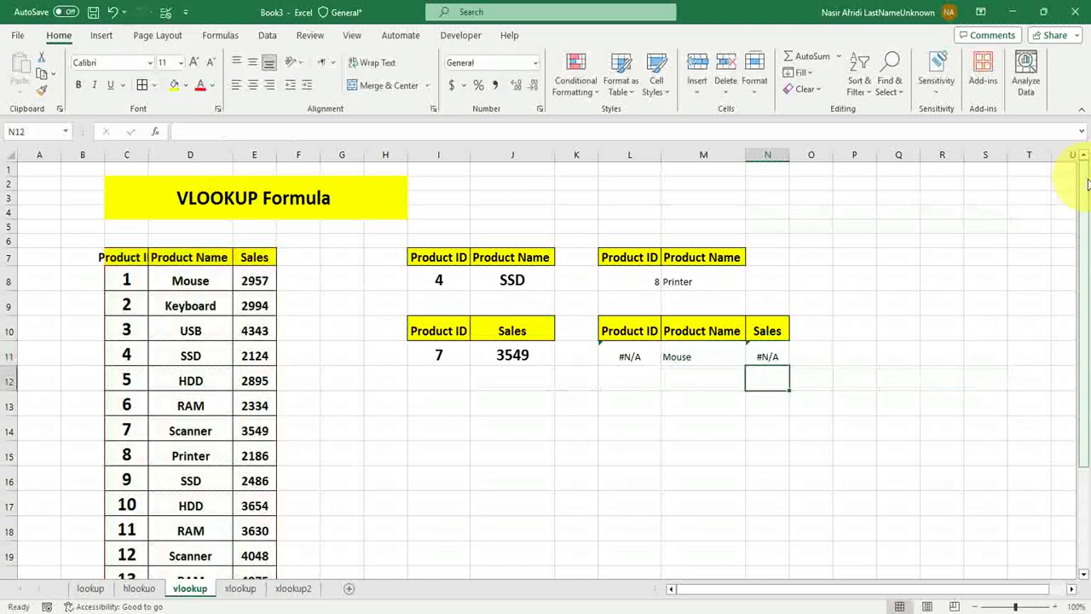
pyautogui.click(772, 352)
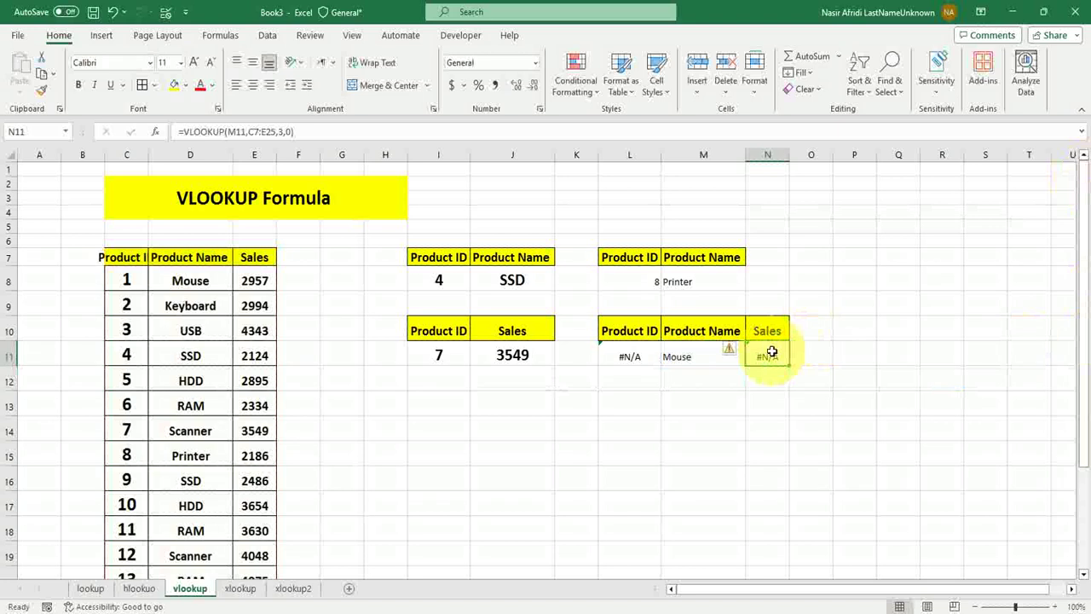
pyautogui.click(696, 357)
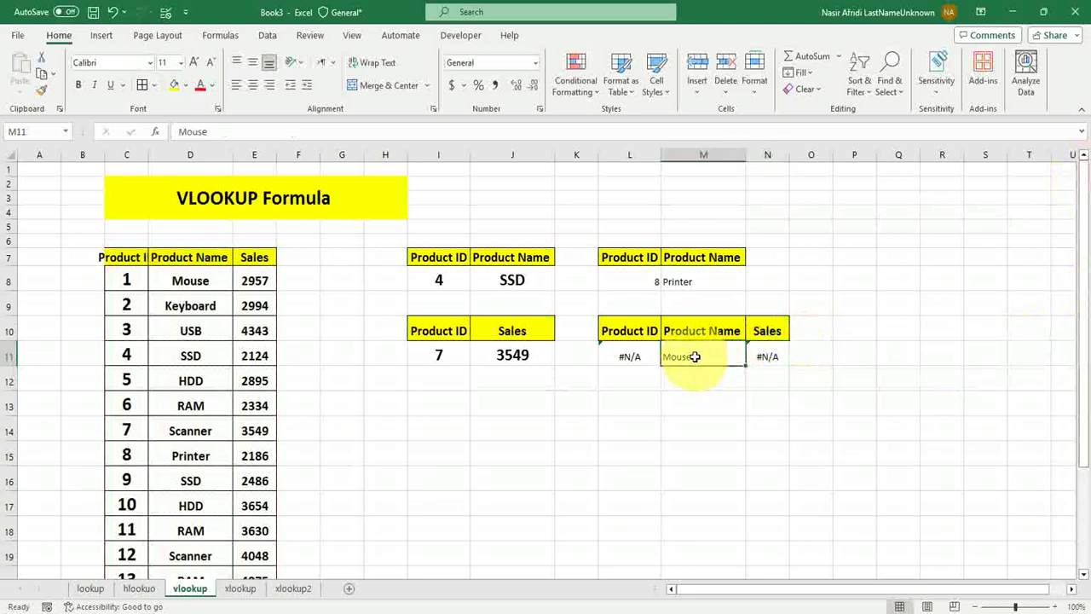
pyautogui.click(769, 357)
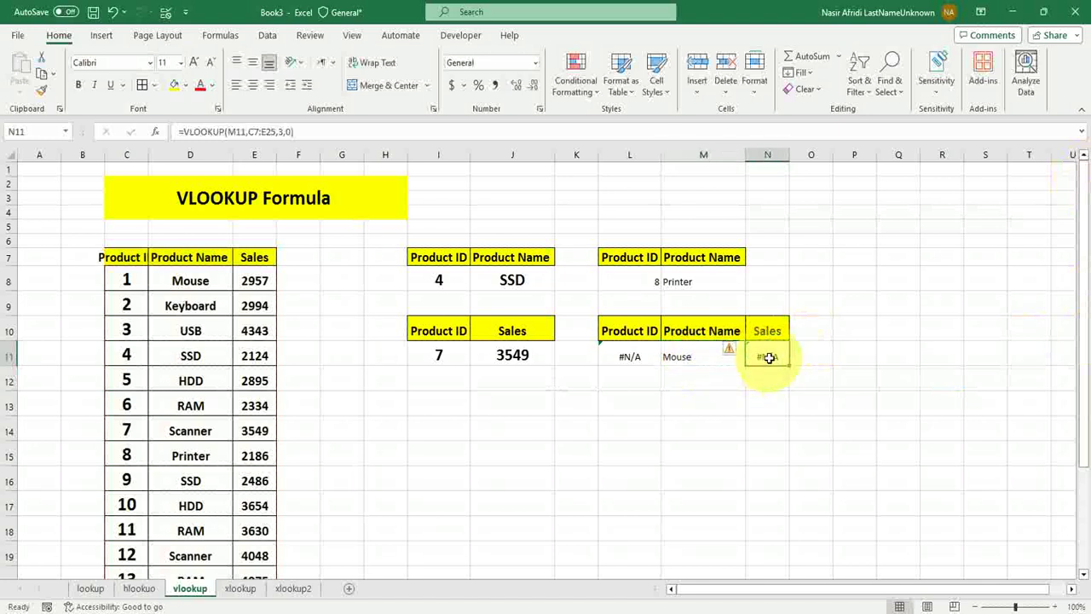
pyautogui.doubleClick(769, 357)
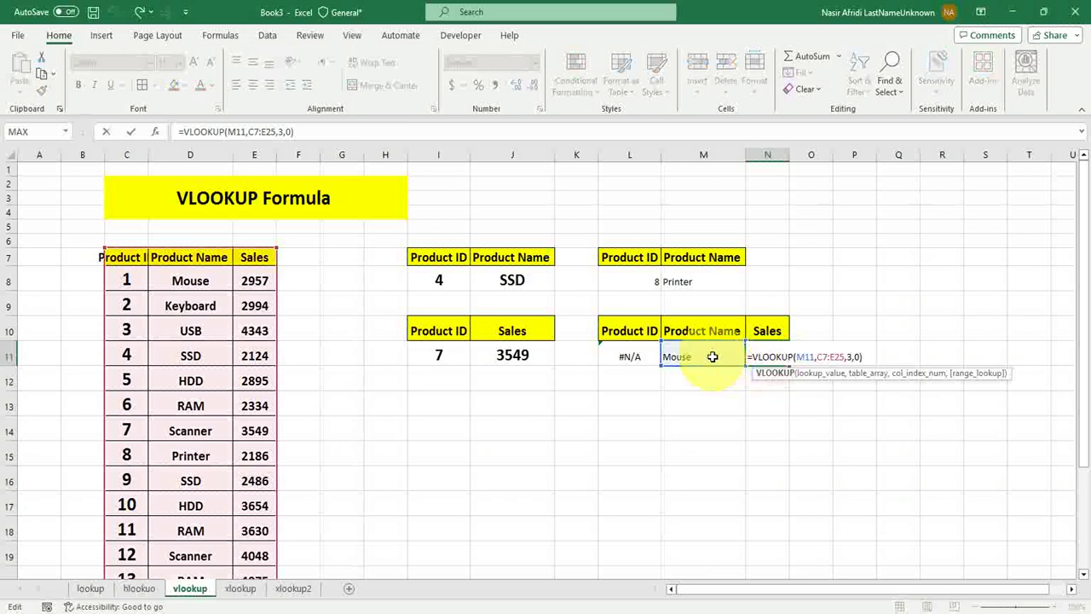
pyautogui.click(688, 359)
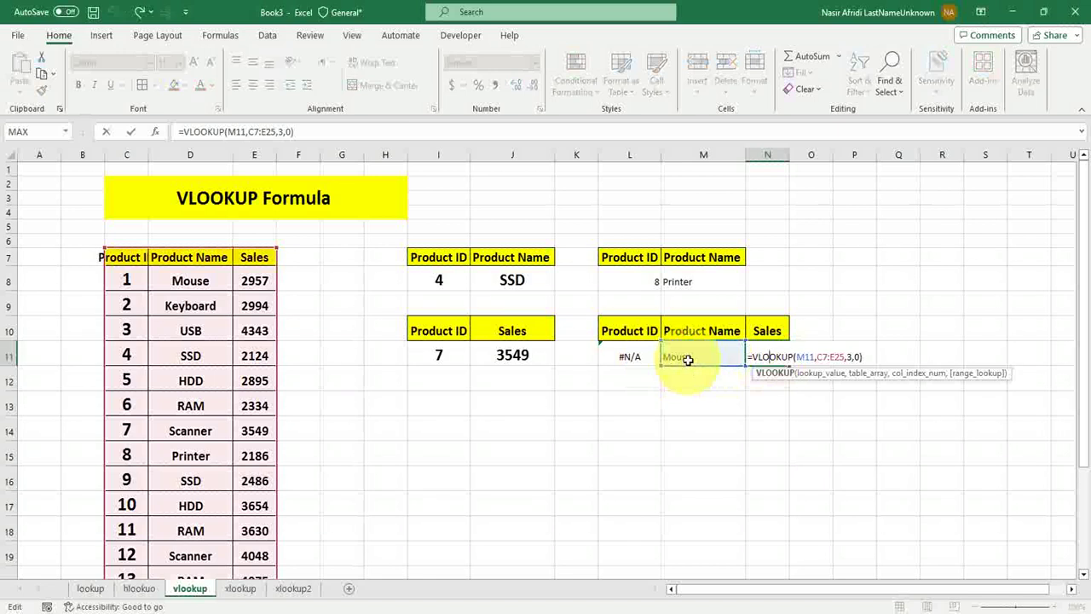
pyautogui.click(764, 423)
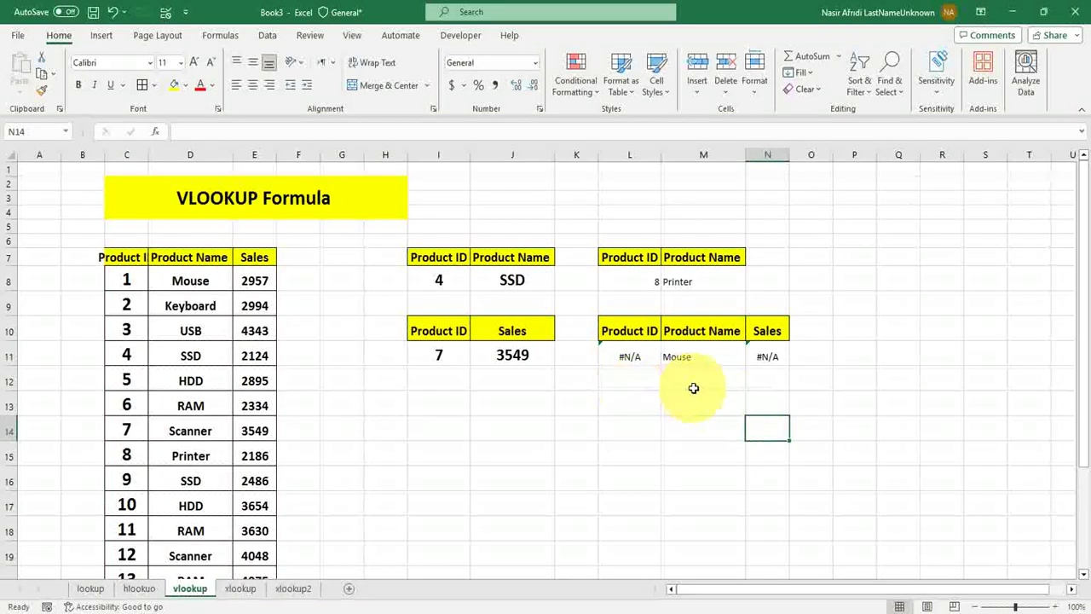
pyautogui.click(634, 375)
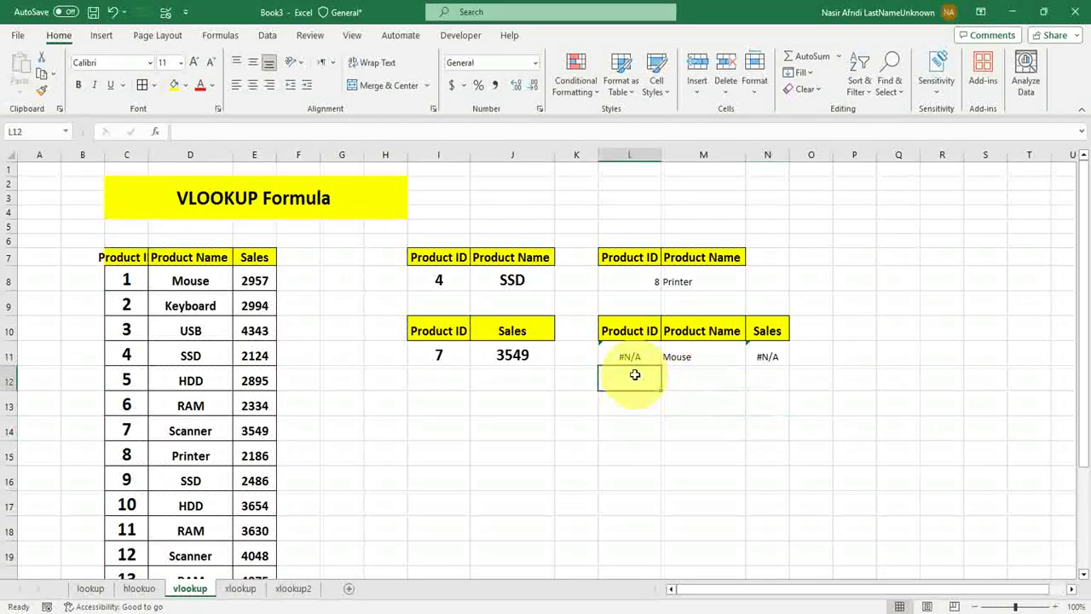
# Enter product ID 4 in L12 and move to N12.
pyautogui.write('4')
pyautogui.press('Return')
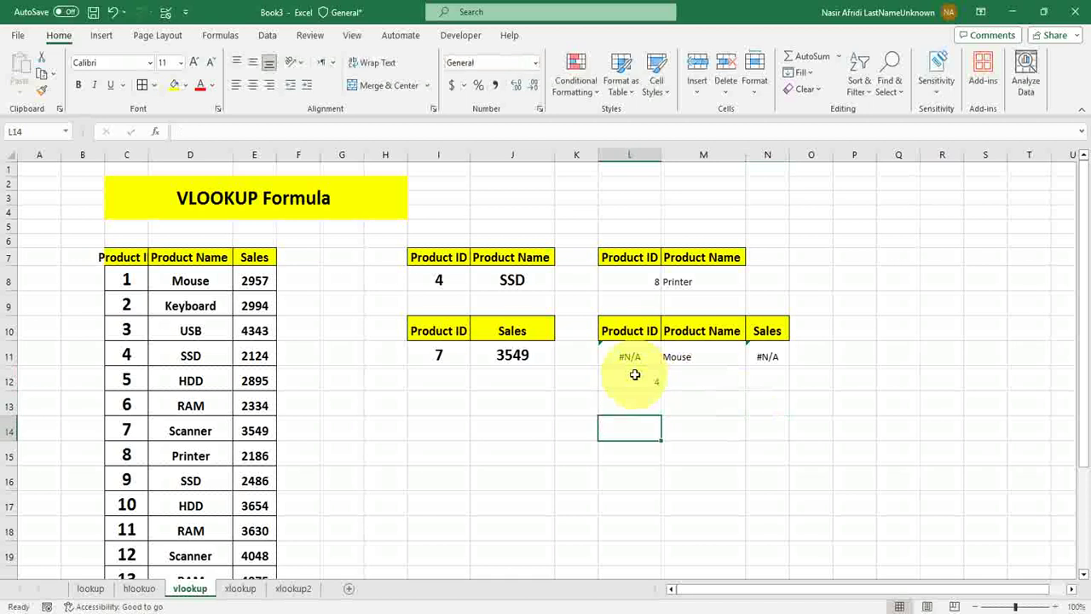
pyautogui.press('Right')
pyautogui.press('Right')
pyautogui.press('Up')
pyautogui.press('Left')
pyautogui.press('Right')
# Enter =VLOOKUP(L12,C7:E25,3,0) in N12, returning sales of 2124.
pyautogui.write('=vlo')
pyautogui.press('Tab')
pyautogui.click(633, 383)
pyautogui.write(',')
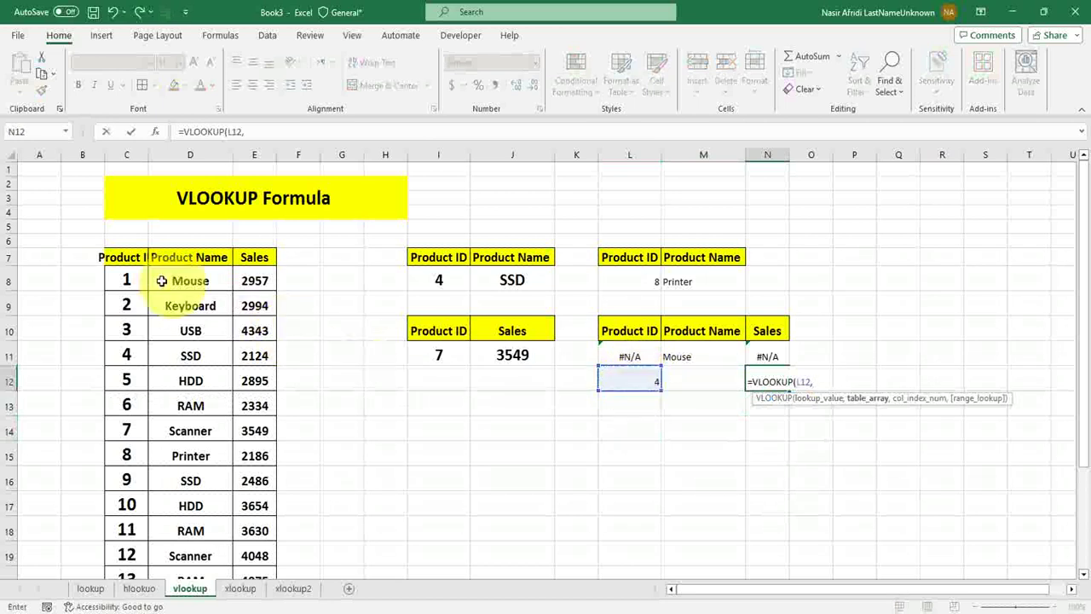
pyautogui.moveTo(125, 260)
pyautogui.mouseDown()
pyautogui.moveTo(220, 610)
pyautogui.moveTo(256, 545)
pyautogui.mouseUp()
pyautogui.write(',')
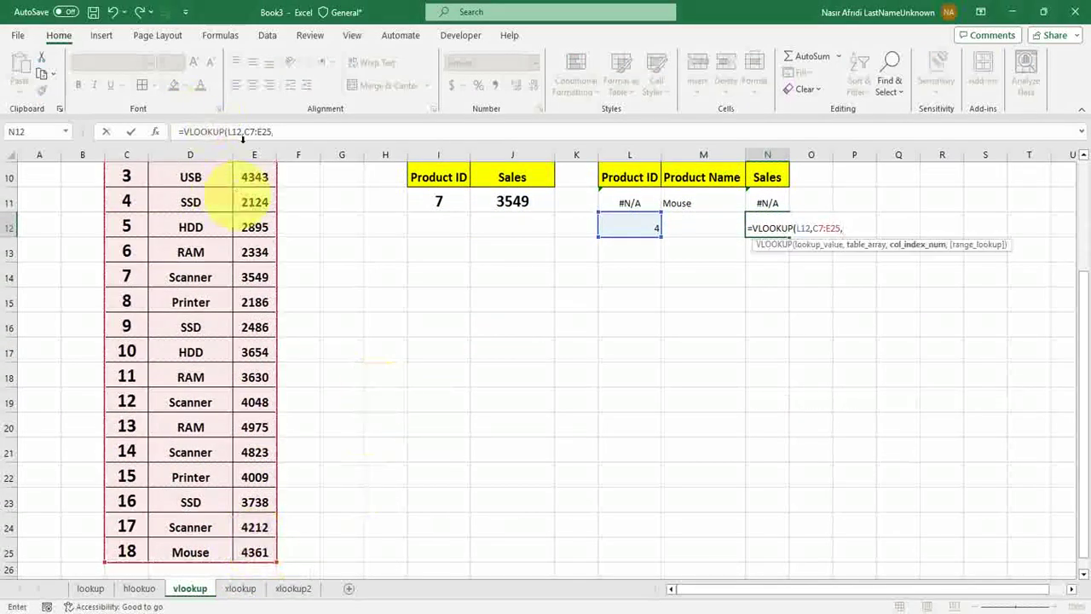
pyautogui.write('3,0')
pyautogui.press('Return')
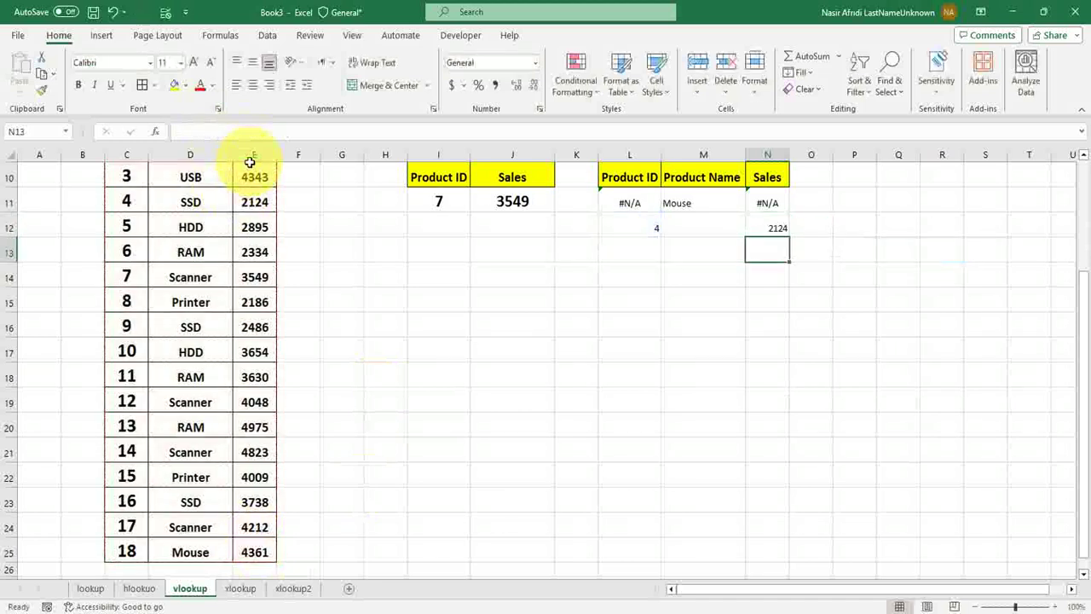
pyautogui.click(756, 205)
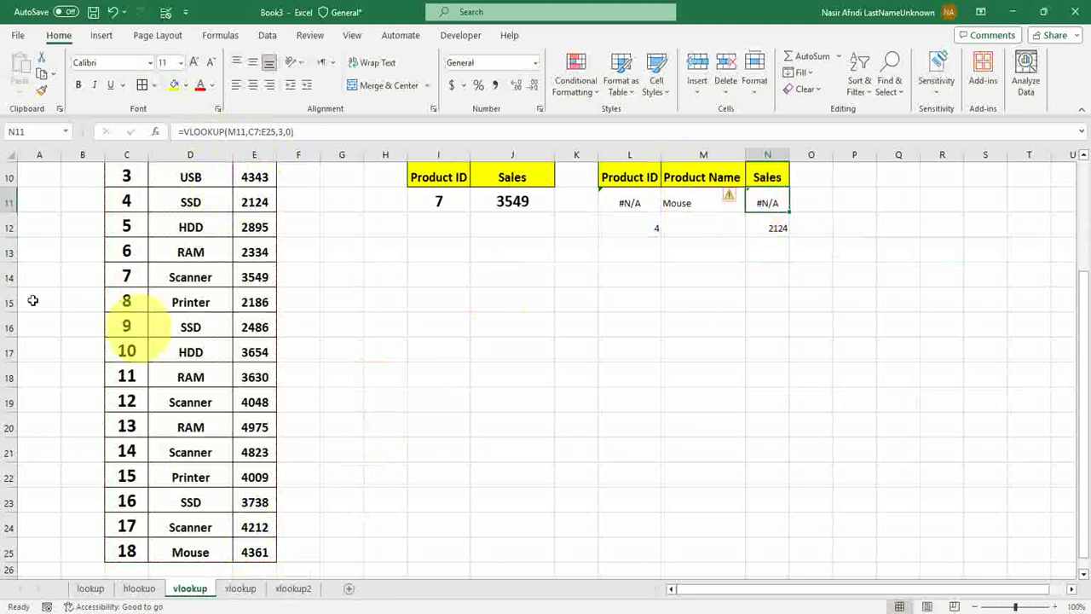
pyautogui.click(133, 151)
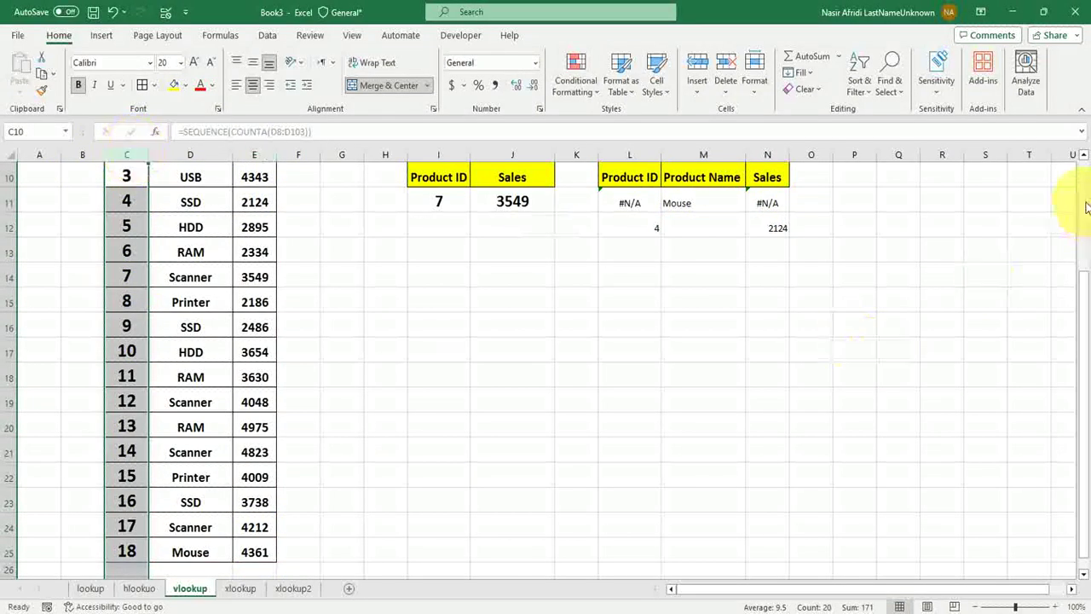
pyautogui.scroll(3, 1087, 207)
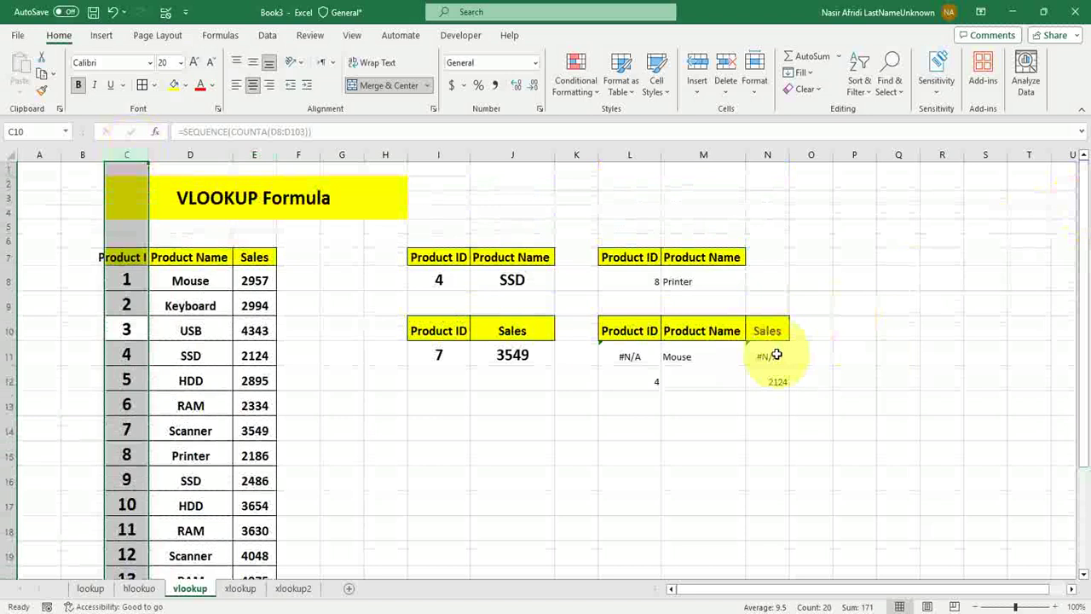
pyautogui.click(777, 354)
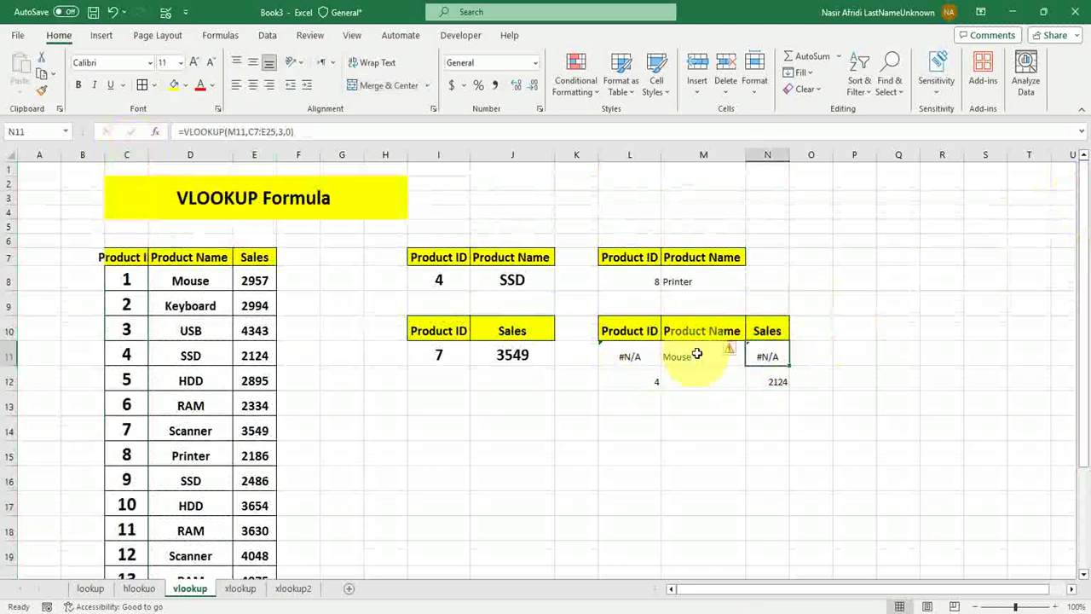
pyautogui.click(696, 355)
pyautogui.click(624, 358)
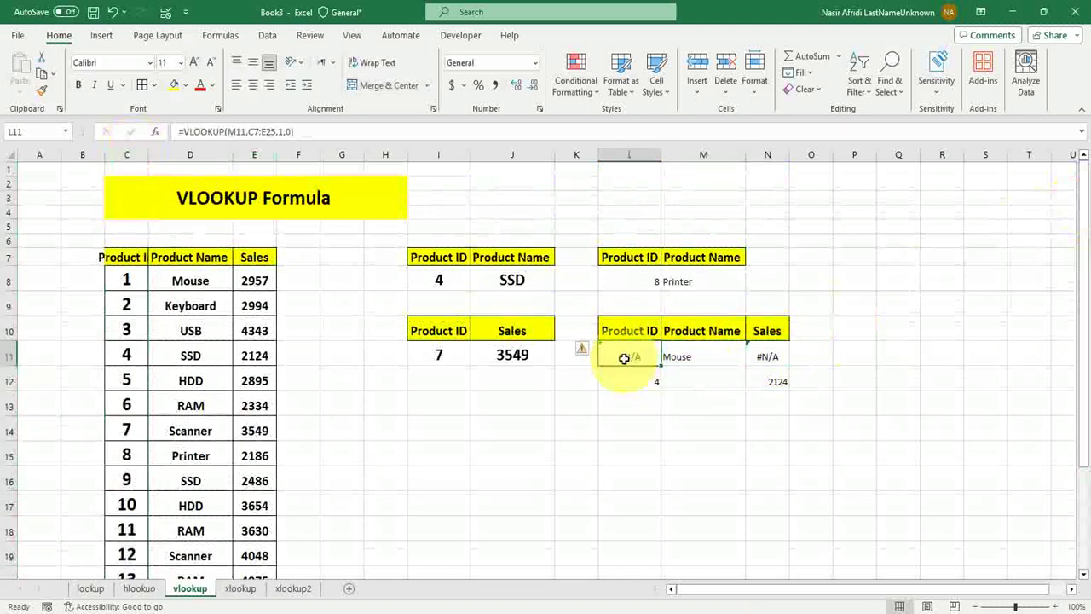
pyautogui.click(695, 357)
pyautogui.click(776, 350)
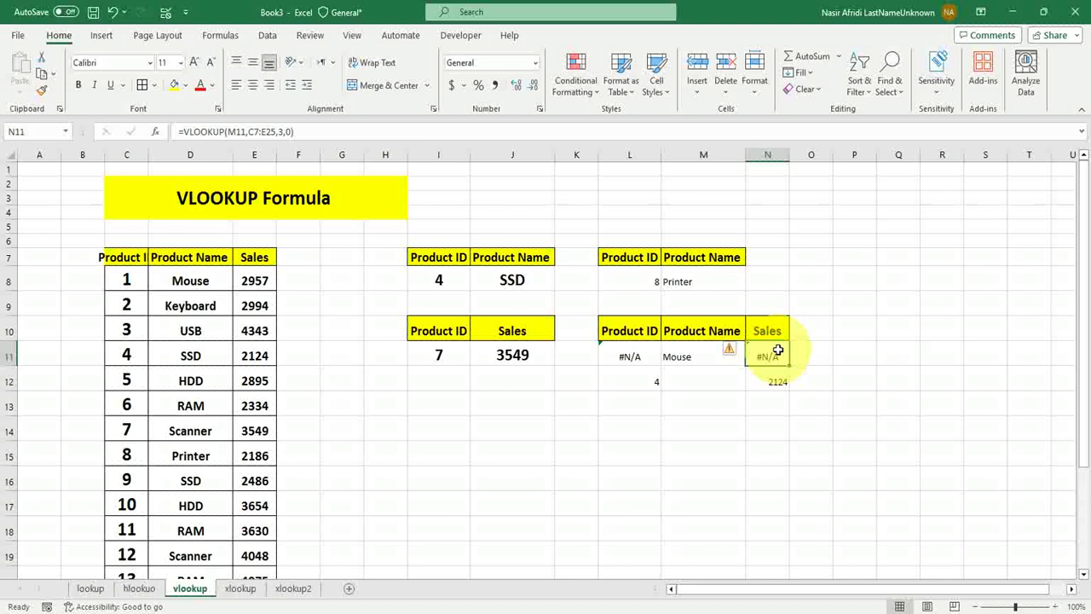
pyautogui.click(260, 281)
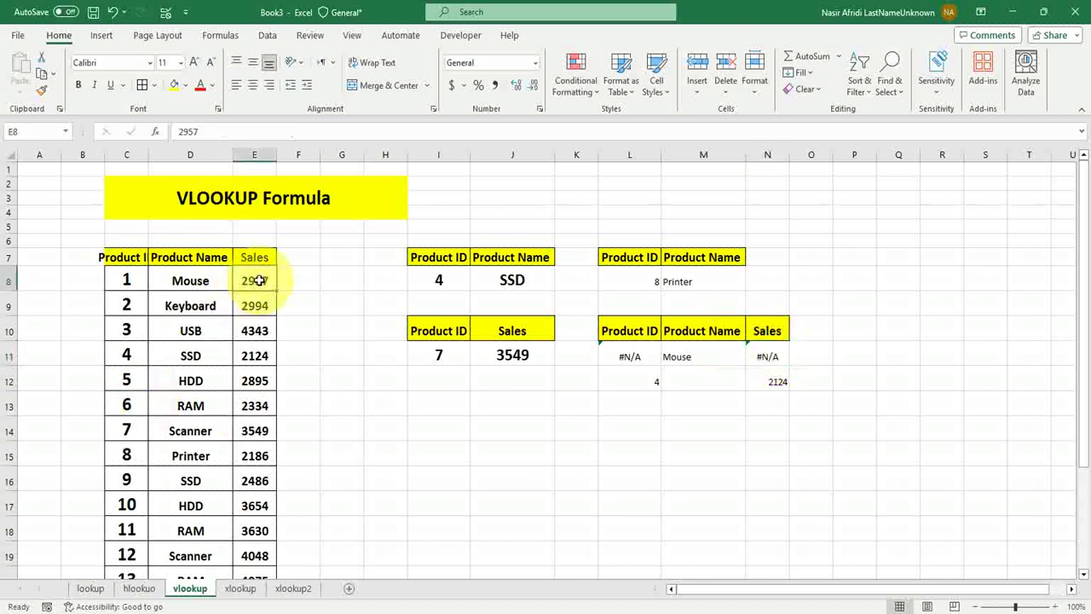
pyautogui.moveTo(260, 281); pyautogui.dragTo(135, 280)
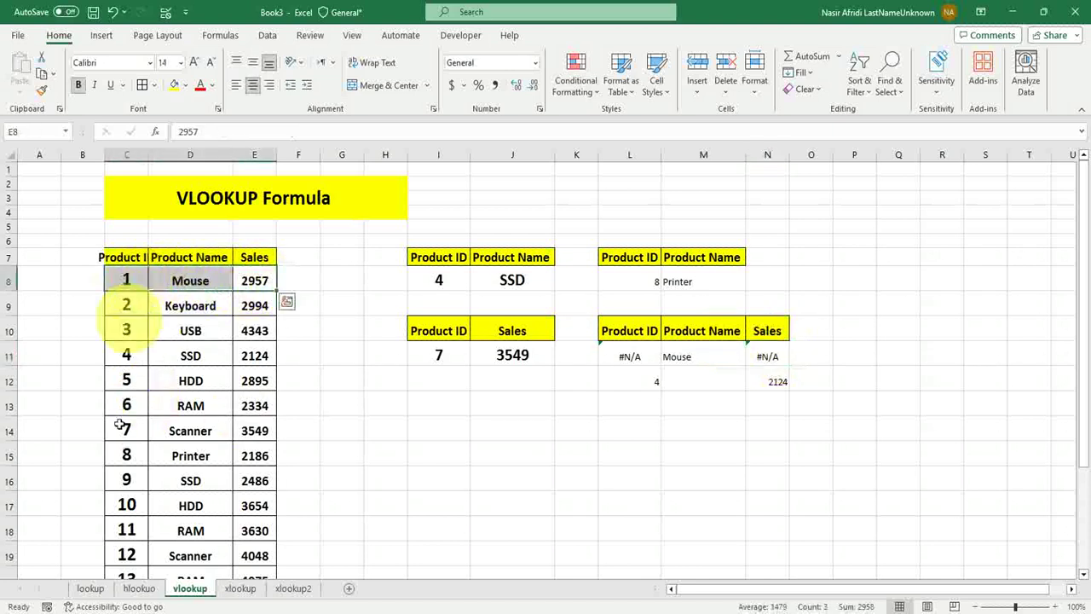
pyautogui.moveTo(126, 530); pyautogui.dragTo(126, 580)
pyautogui.moveTo(122, 408); pyautogui.dragTo(126, 355)
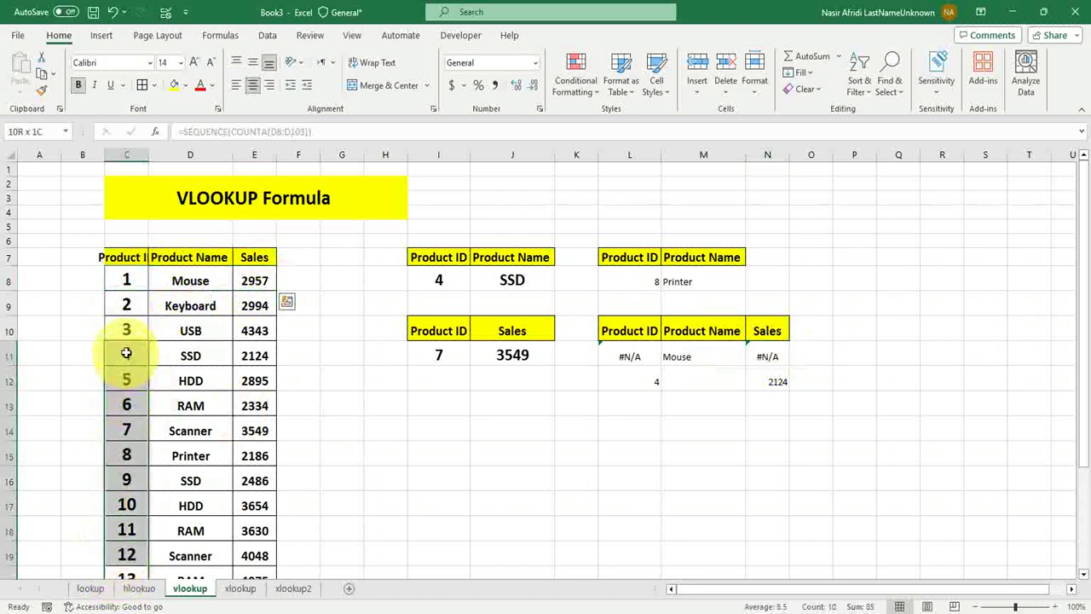
pyautogui.click(188, 257)
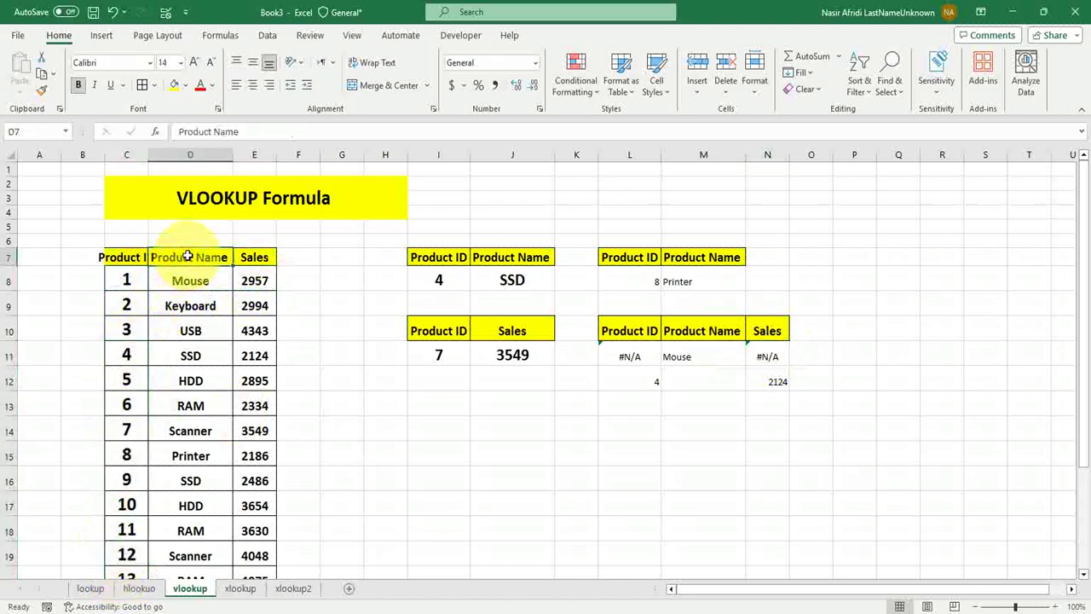
pyautogui.click(120, 256)
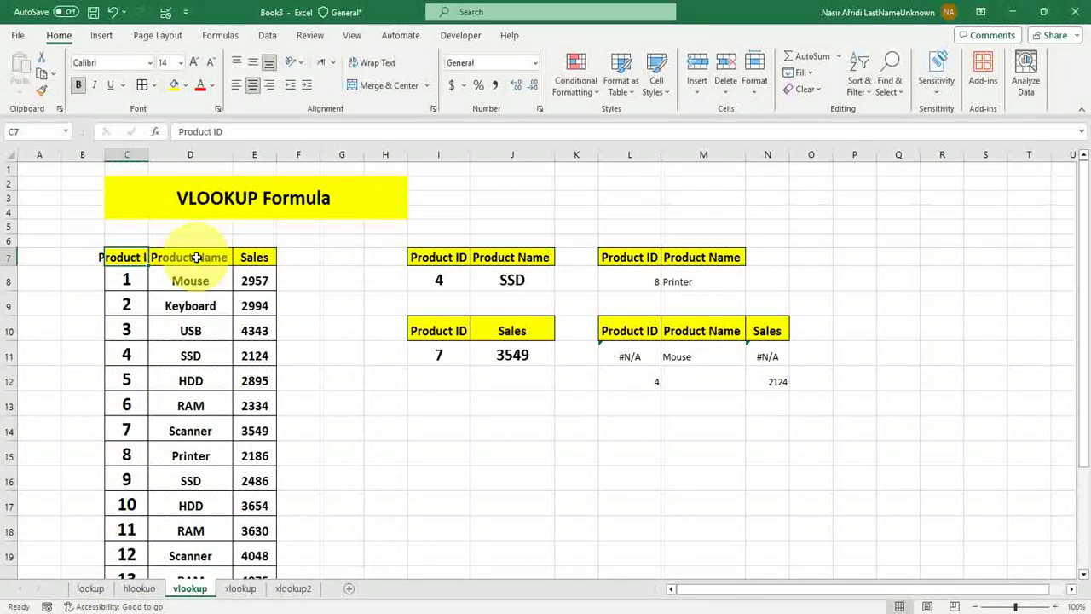
pyautogui.click(251, 258)
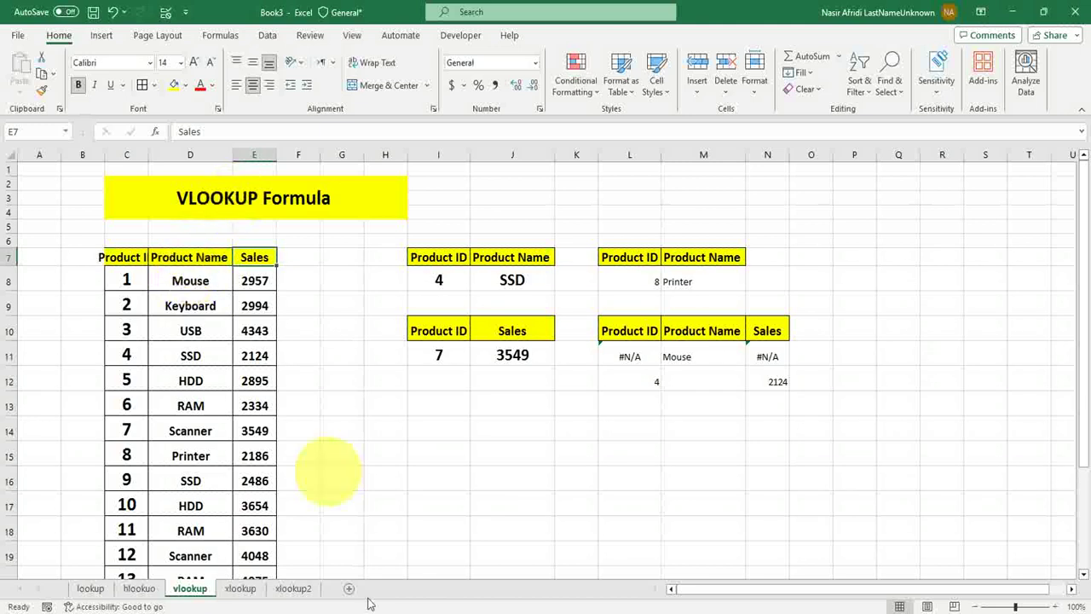
pyautogui.click(476, 597)
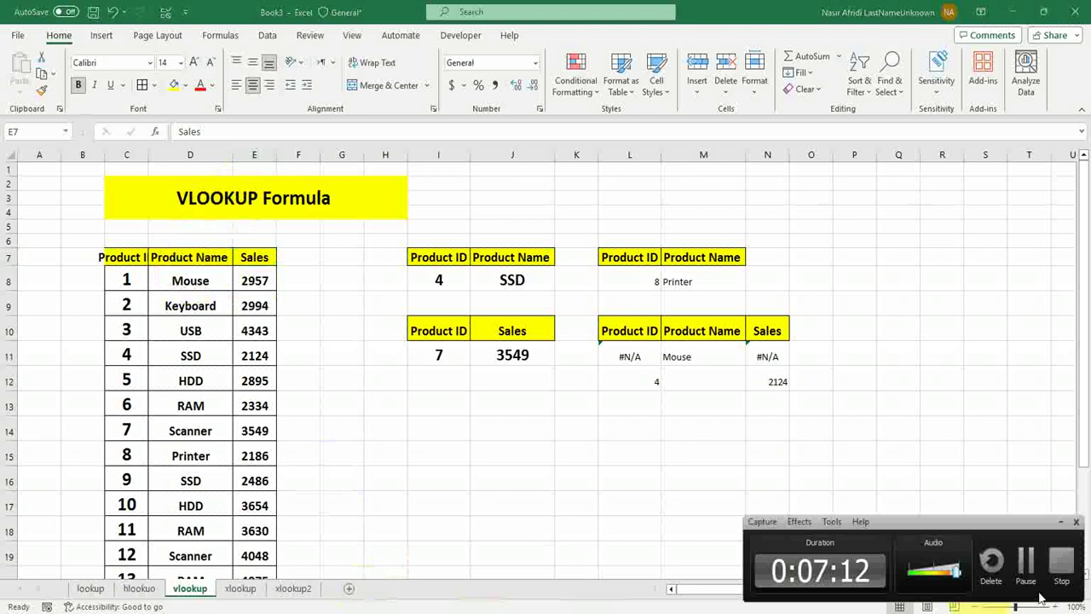